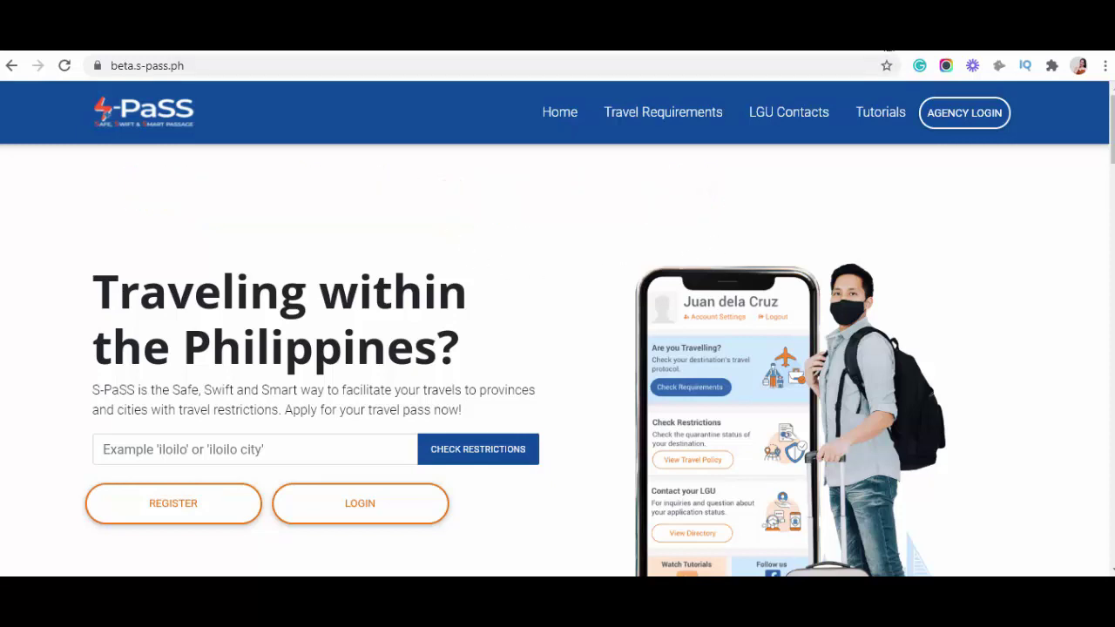
Look over the original S-PaSS login page with its LGU Travel Policy Table, and return to the beta site
click(401, 37)
scroll(687, 286, down, 6)
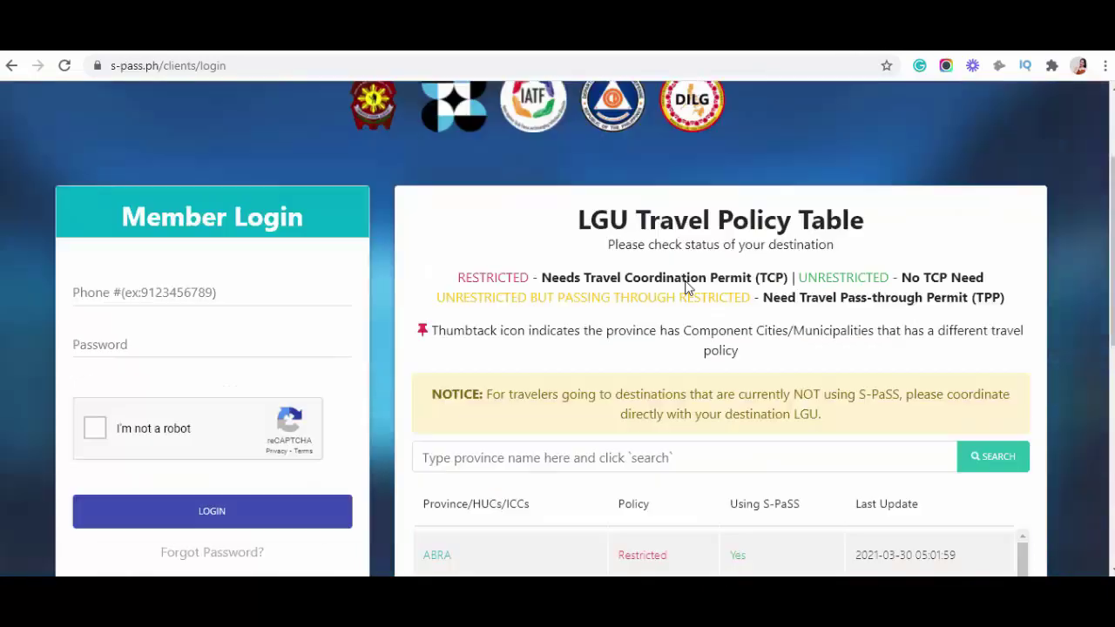
scroll(685, 281, up, 7)
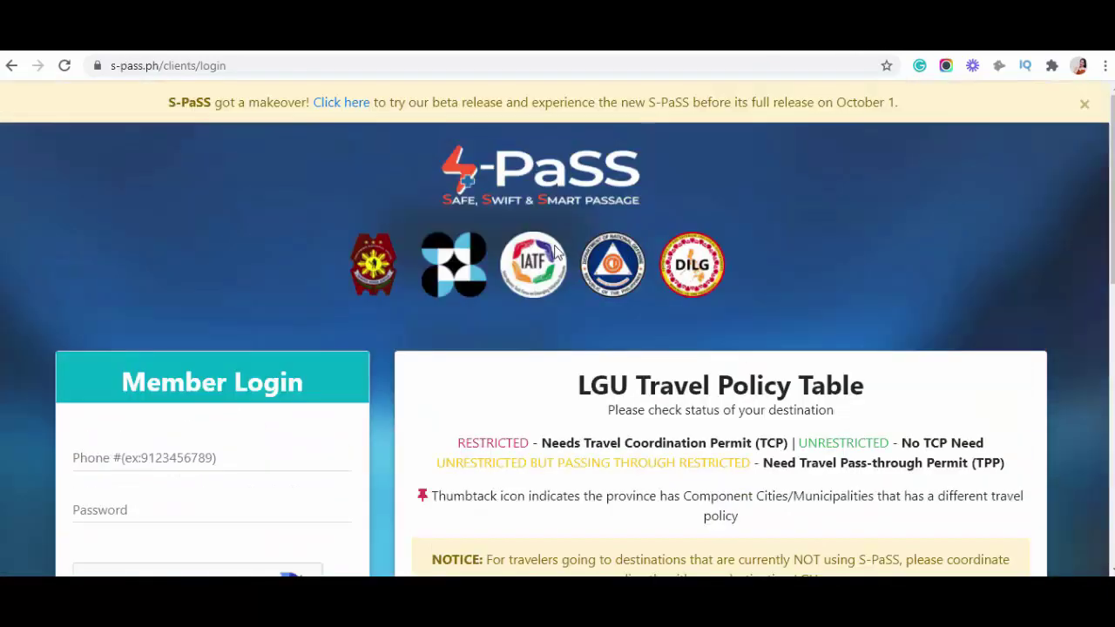
click(466, 178)
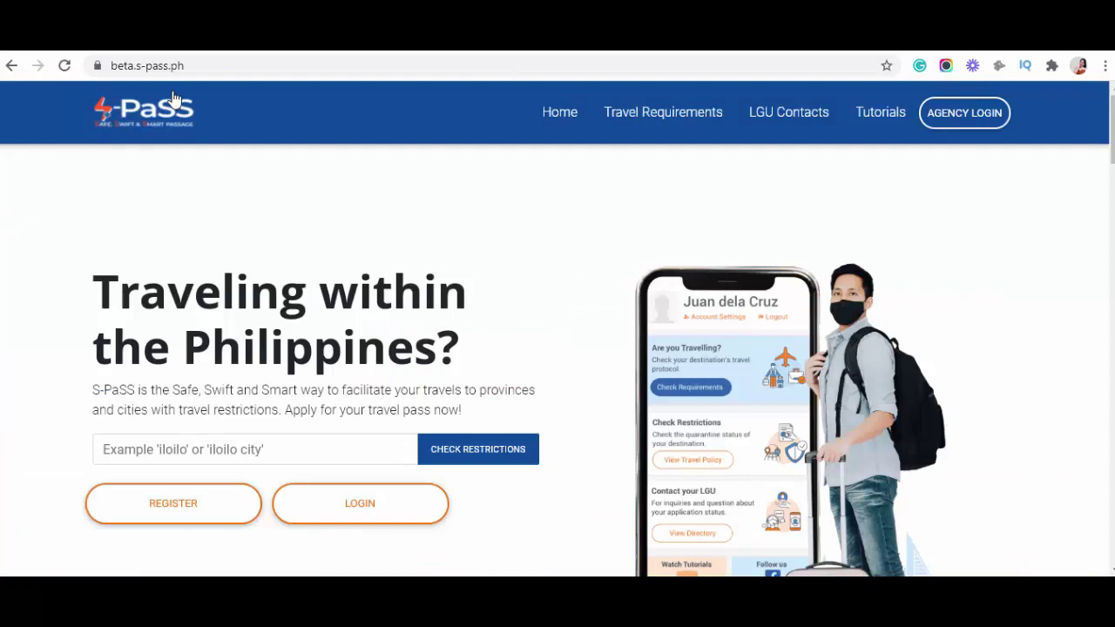
Check the travel restrictions for the destination "cagayan de oro" from the home page
click(261, 451)
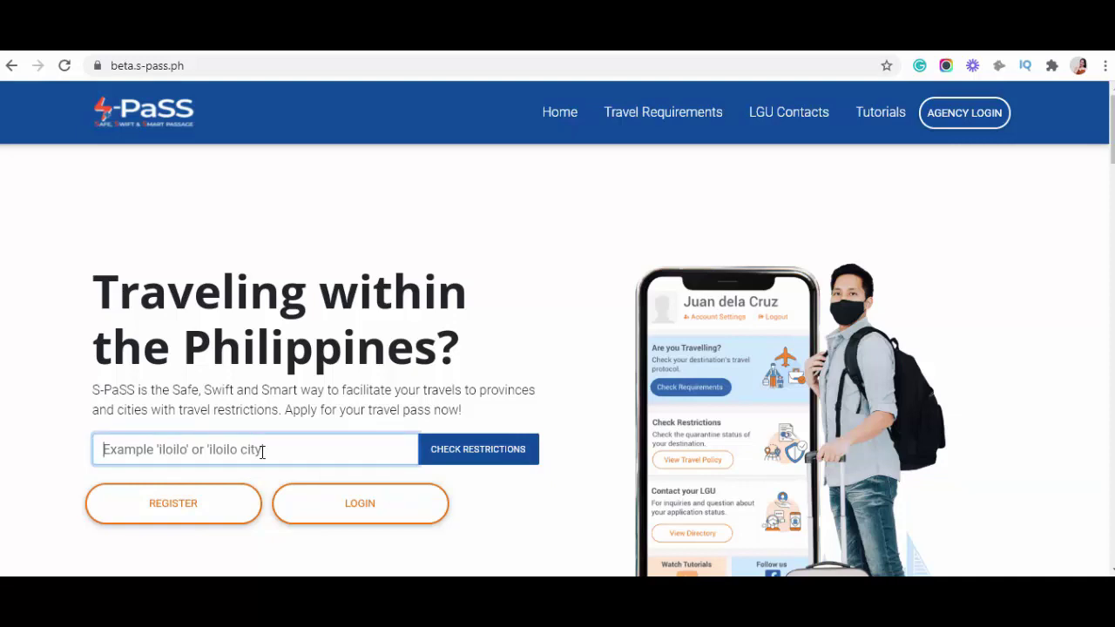
text(cag)
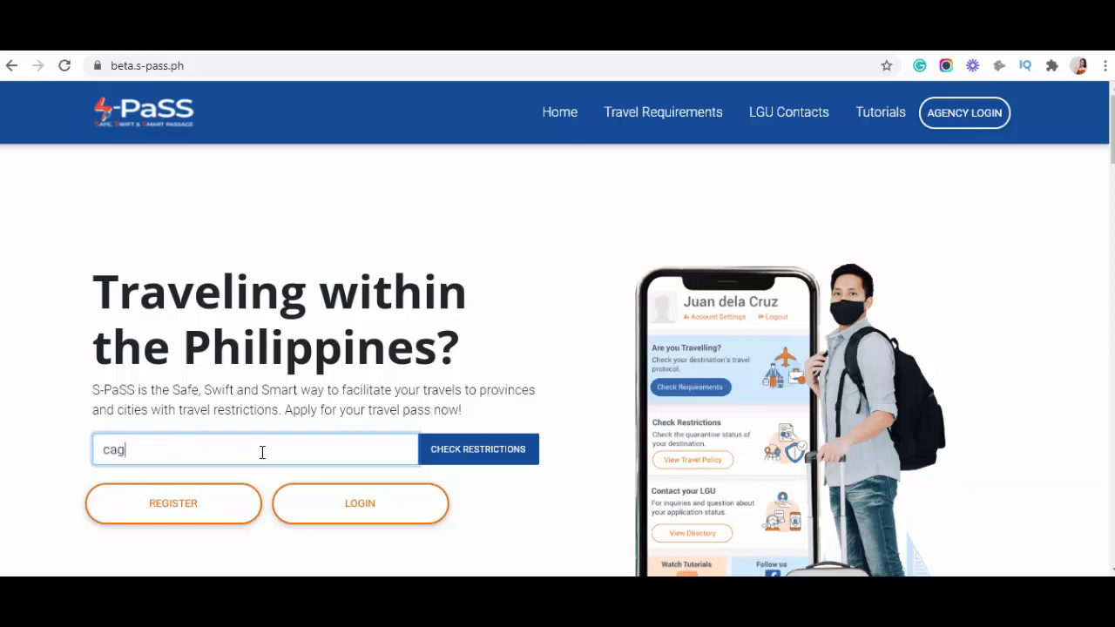
text(ayan de oro)
click(478, 458)
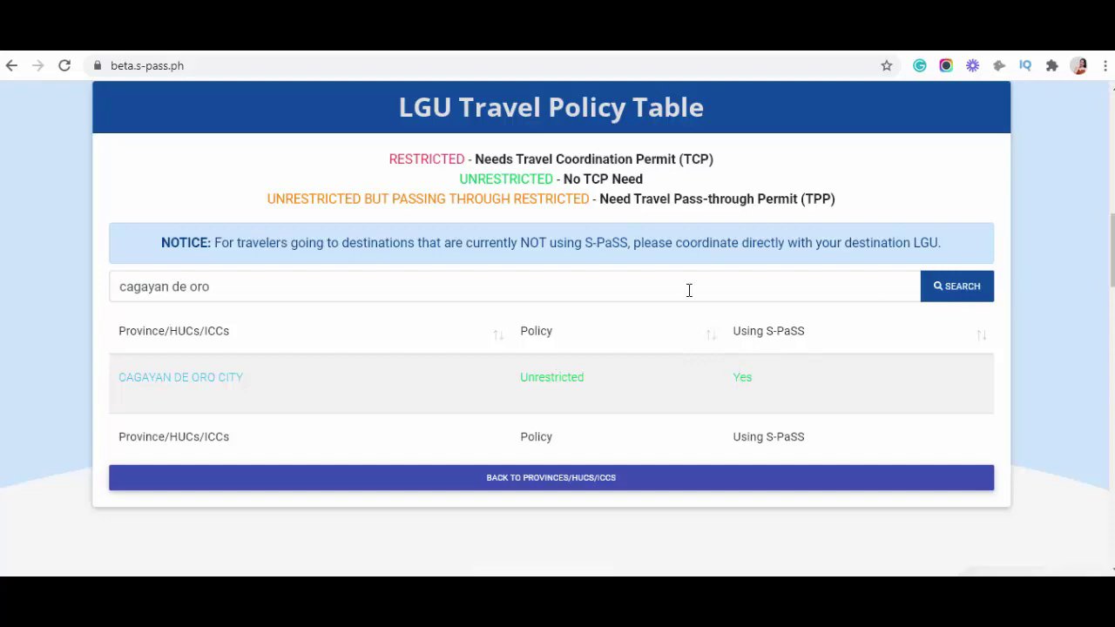
Open the LGU contacts directory and browse the contact numbers and persons listed for each city or municipality
scroll(689, 290, up, 10)
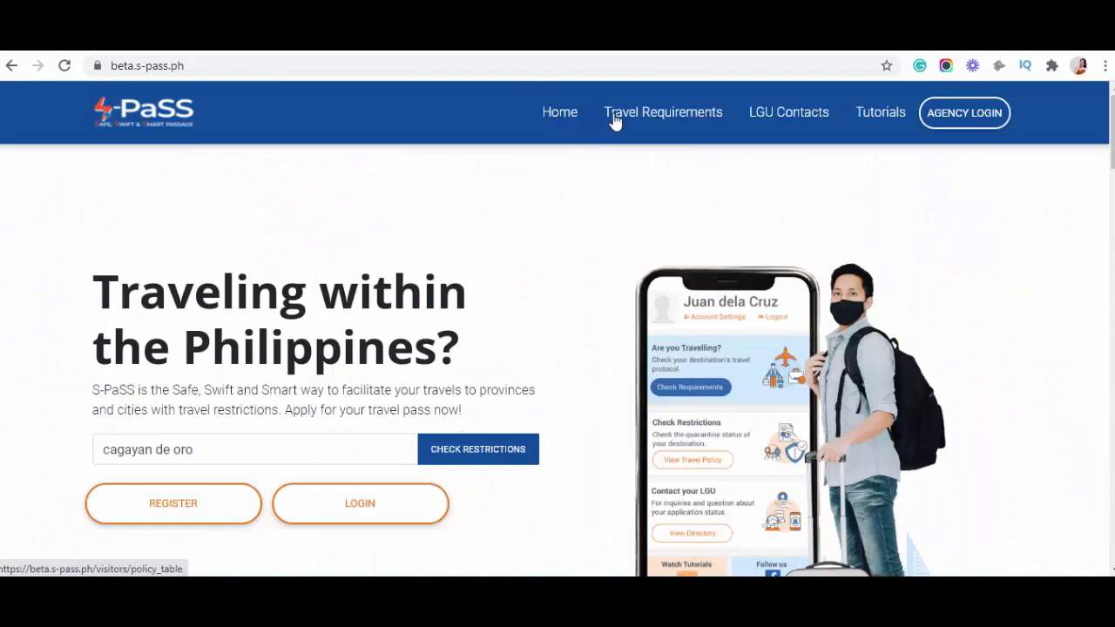
click(780, 112)
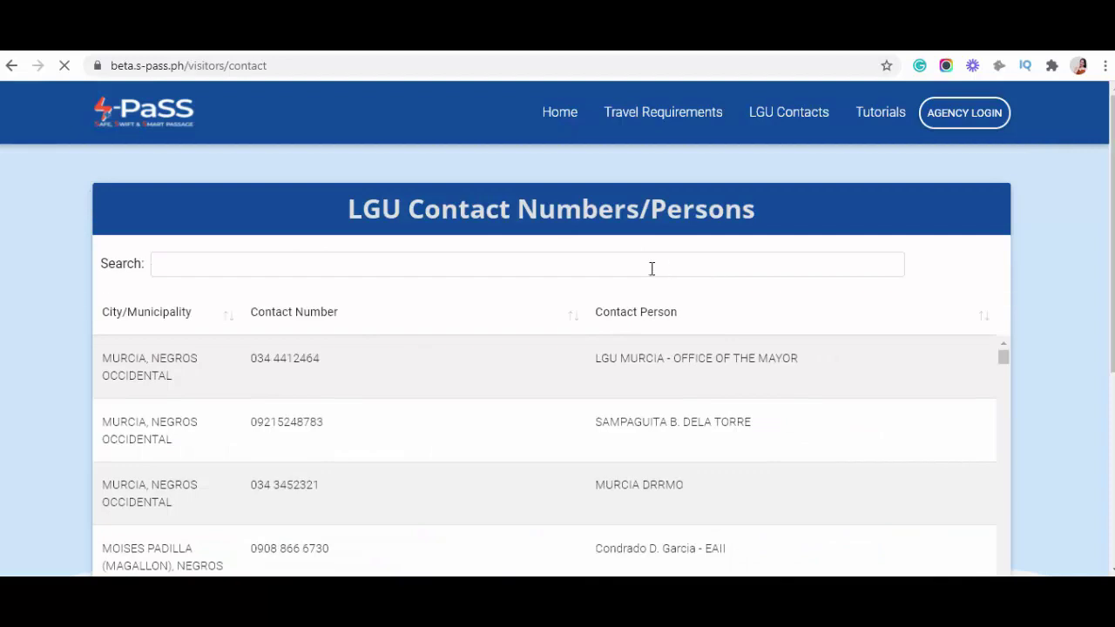
click(255, 265)
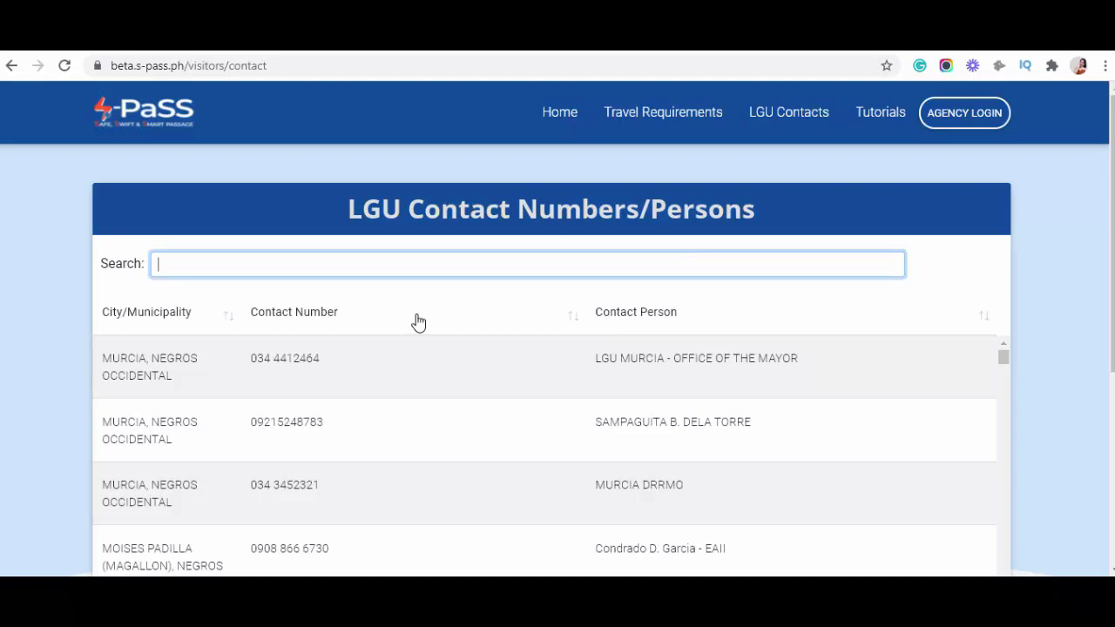
scroll(533, 261, down, 1)
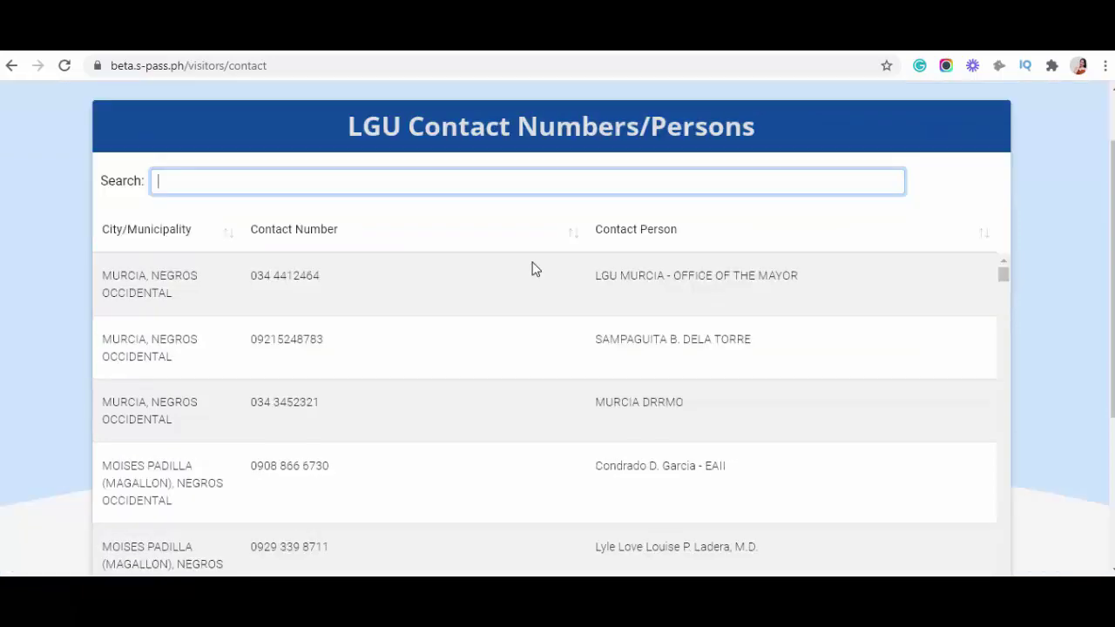
scroll(426, 324, down, 8)
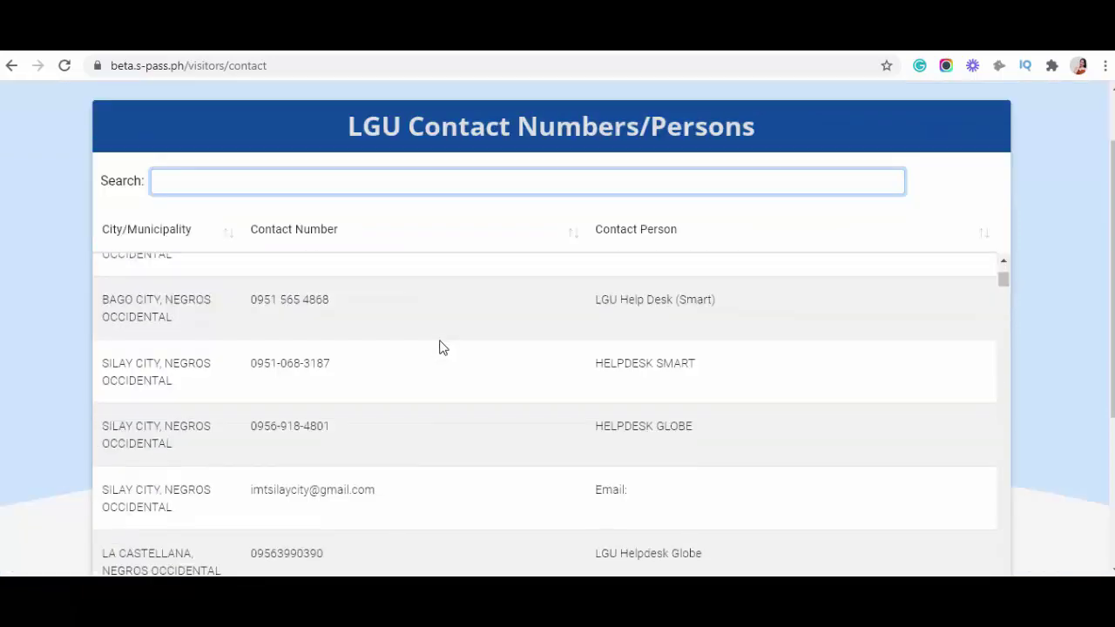
scroll(441, 346, up, 7)
scroll(361, 308, up, 2)
scroll(418, 341, down, 7)
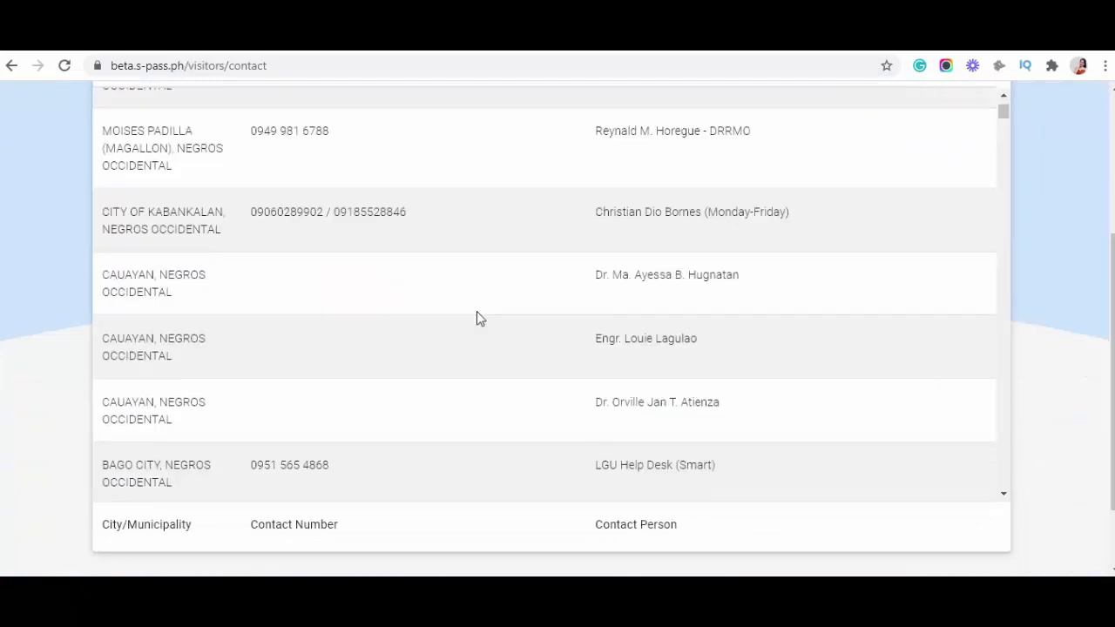
scroll(525, 317, down, 4)
scroll(552, 316, up, 8)
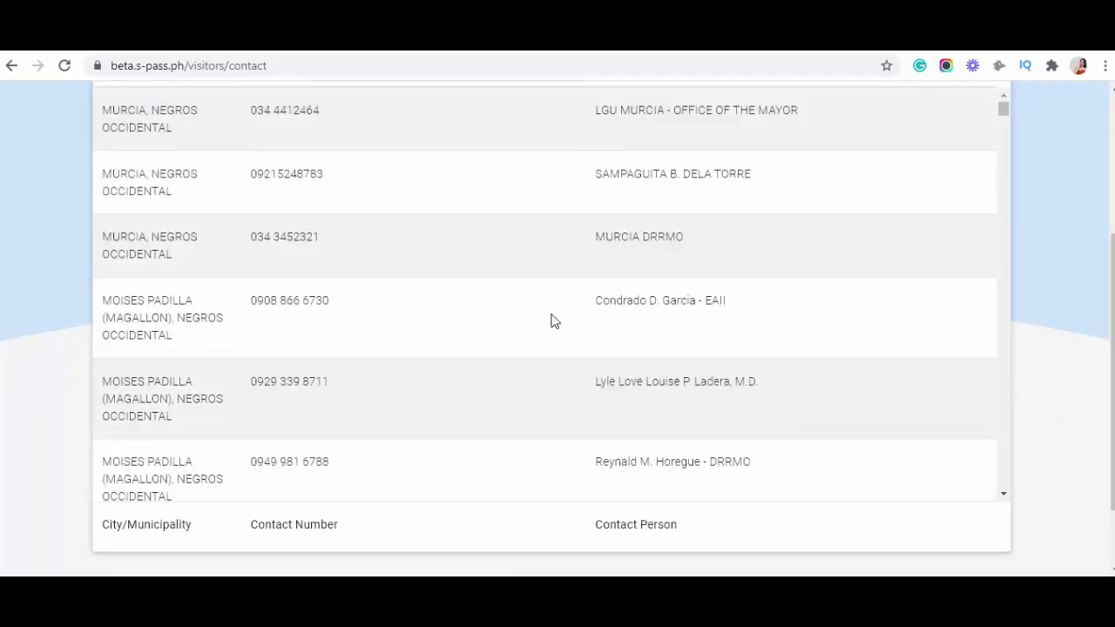
scroll(550, 316, up, 3)
click(861, 254)
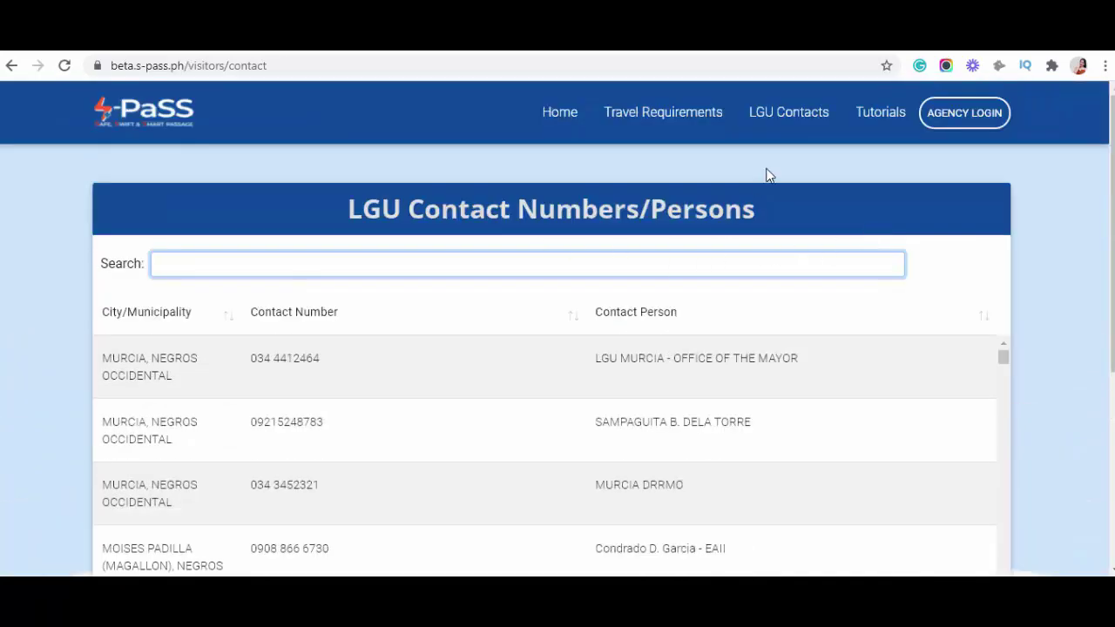
Return to the home page and examine the policy and S-PaSS usage of each province in the LGU Travel Policy Table
click(565, 115)
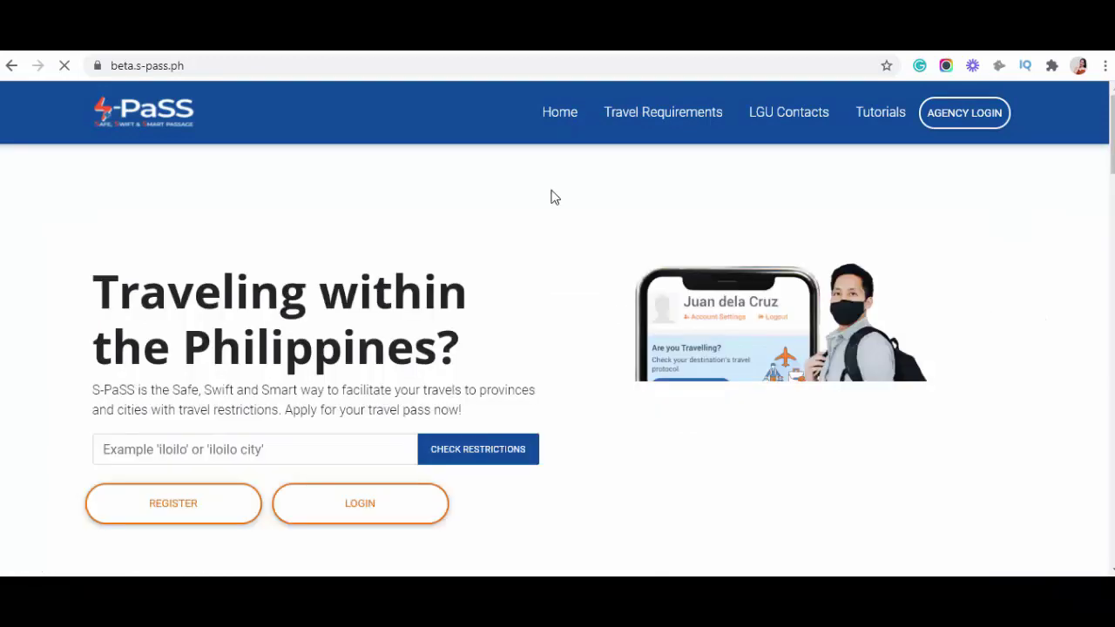
scroll(610, 192, down, 10)
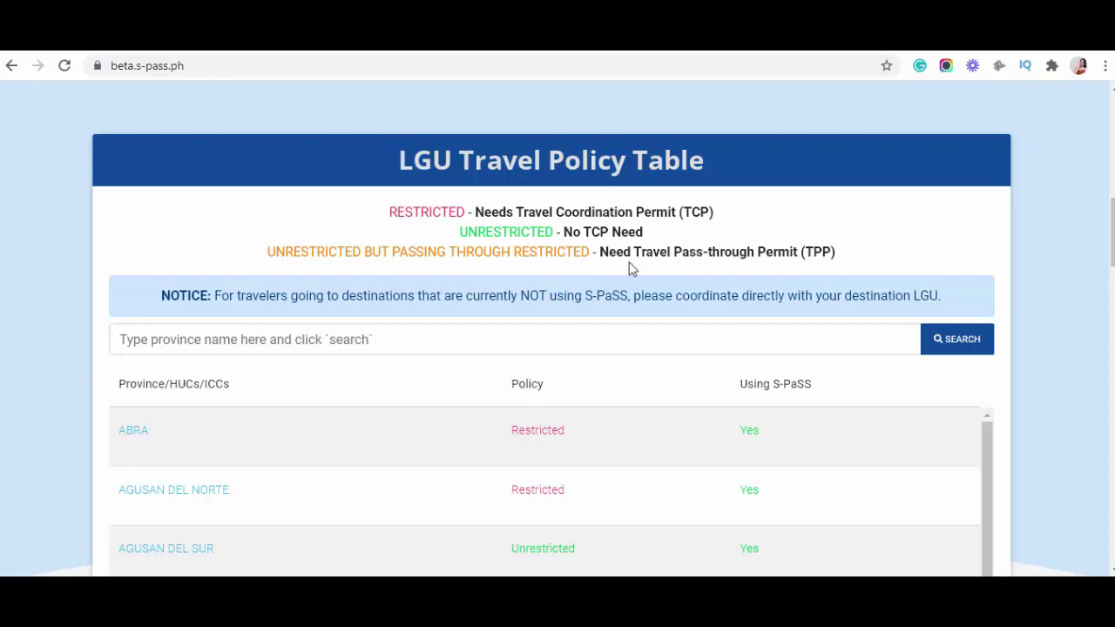
scroll(767, 245, down, 2)
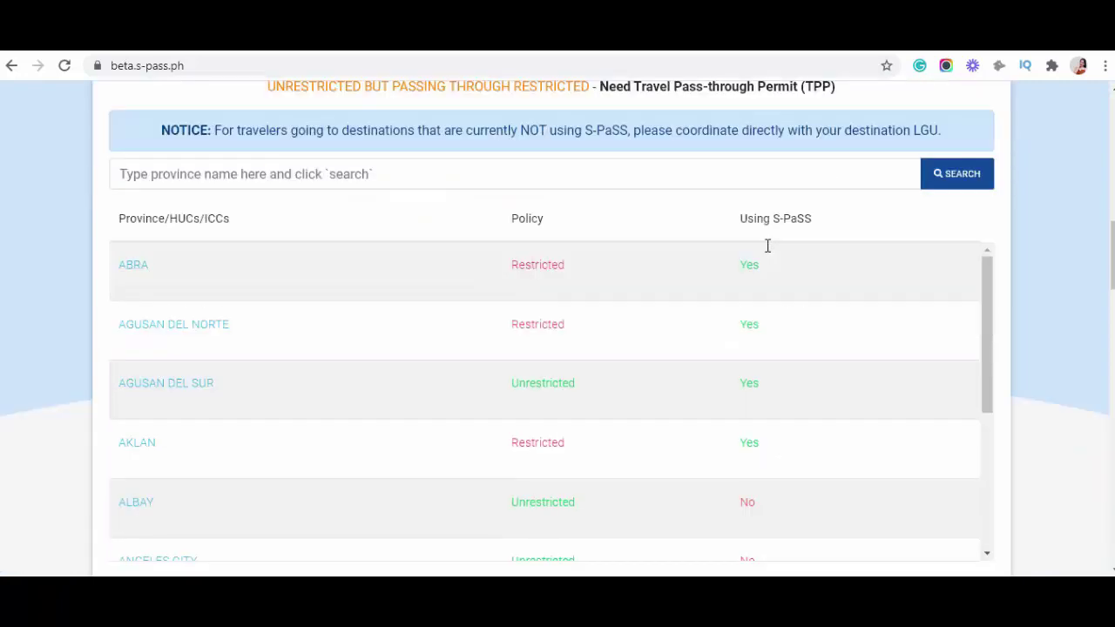
scroll(653, 291, down, 3)
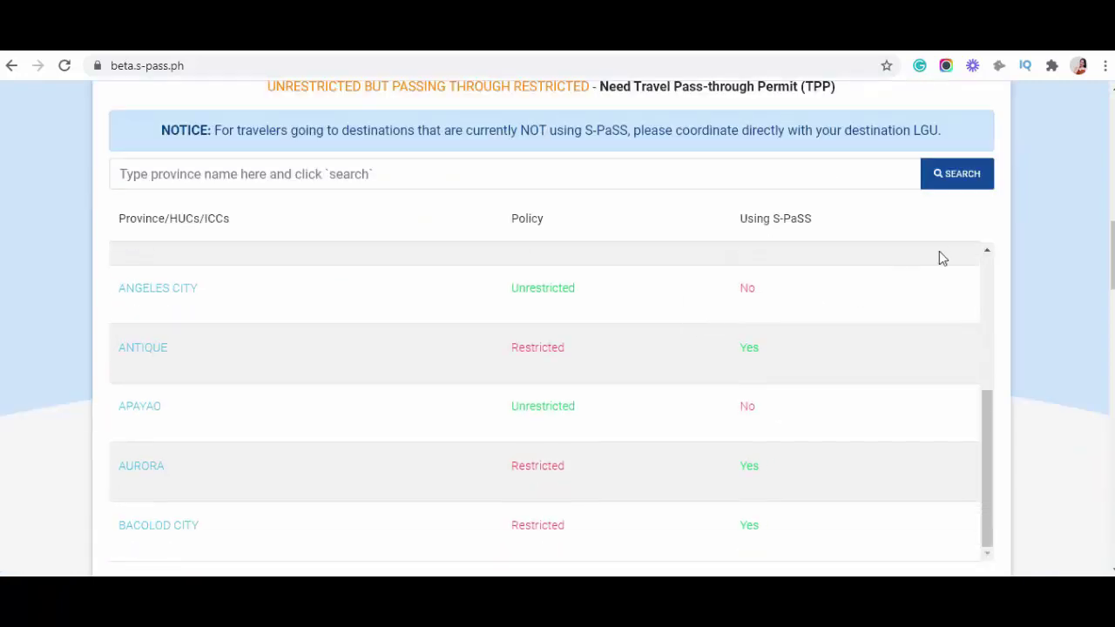
scroll(939, 251, down, 2)
scroll(815, 233, up, 3)
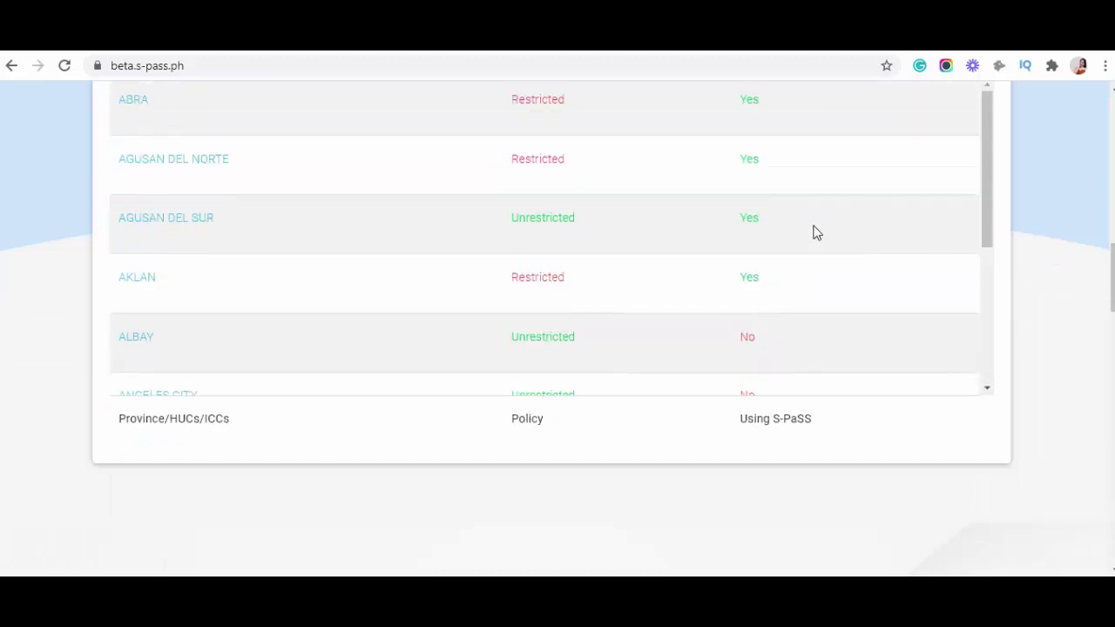
scroll(874, 235, up, 3)
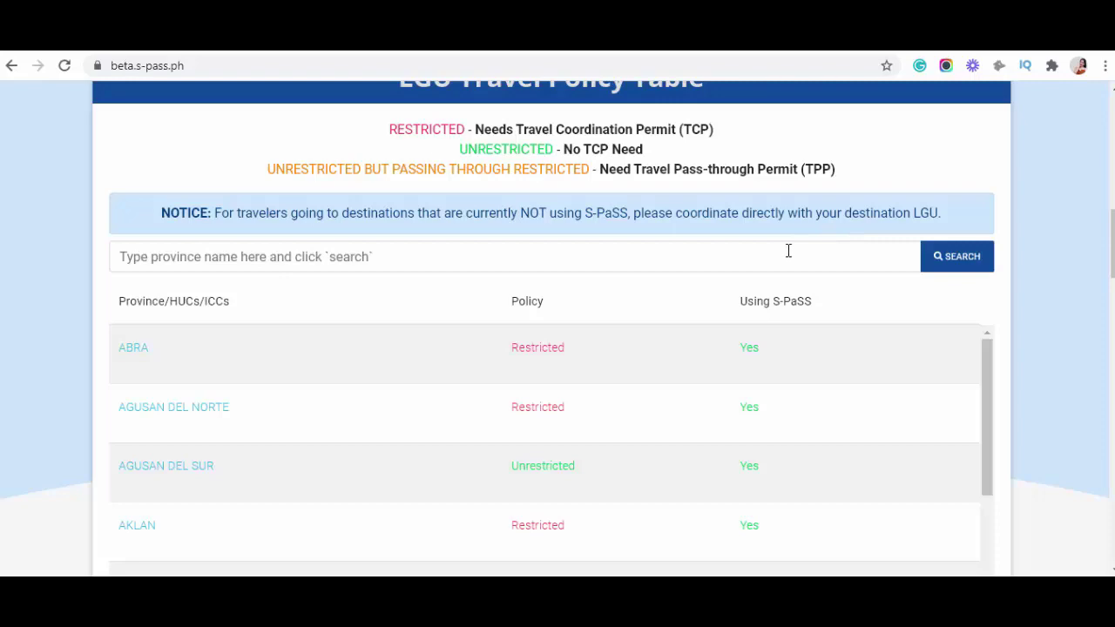
scroll(789, 253, down, 2)
scroll(794, 274, down, 3)
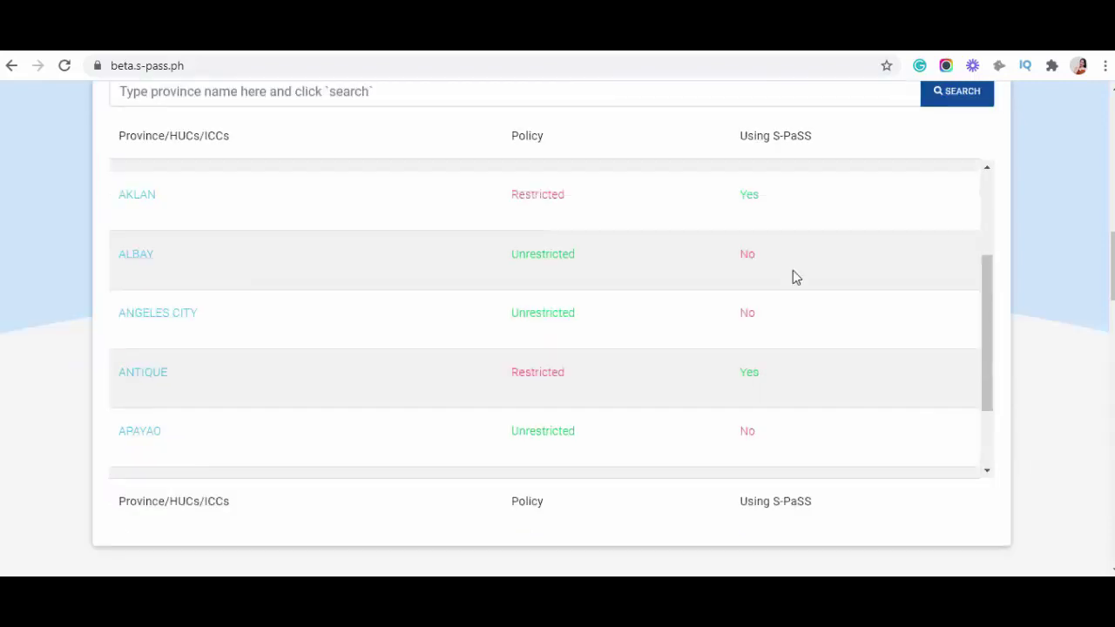
View the home page's "How S-PaSS Works" video section and the account registration section
scroll(1056, 283, down, 4)
scroll(1016, 278, down, 3)
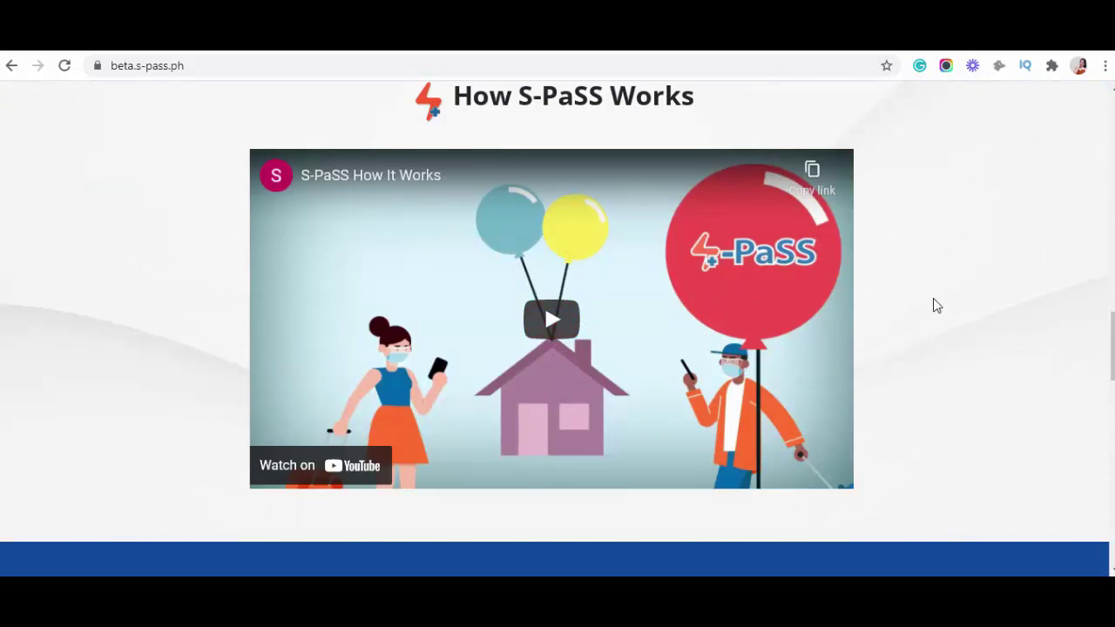
scroll(862, 314, down, 6)
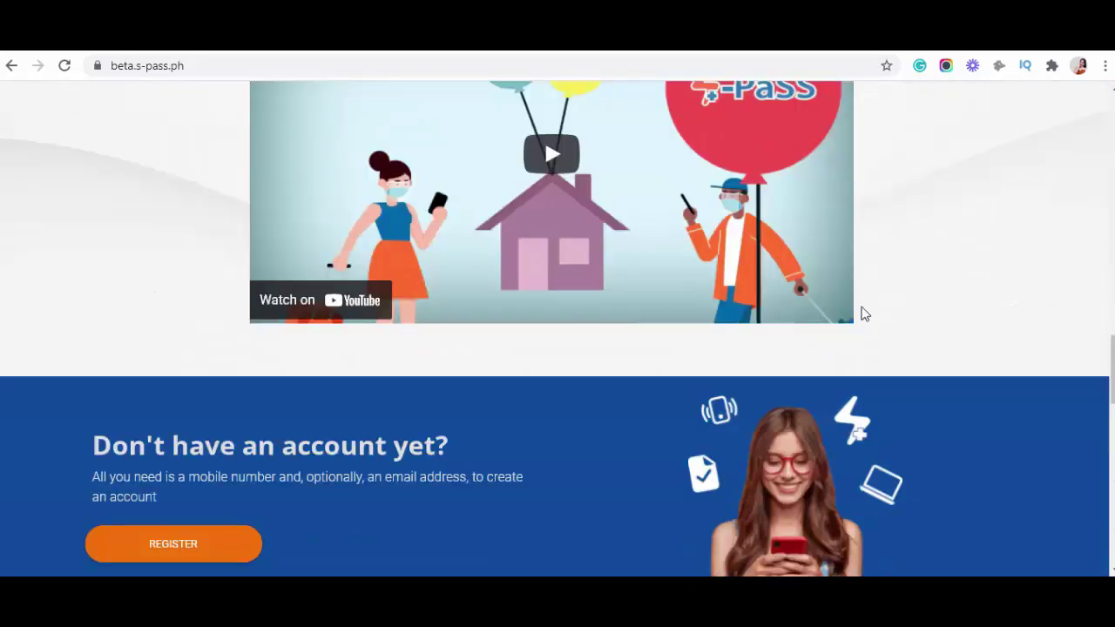
scroll(871, 246, down, 2)
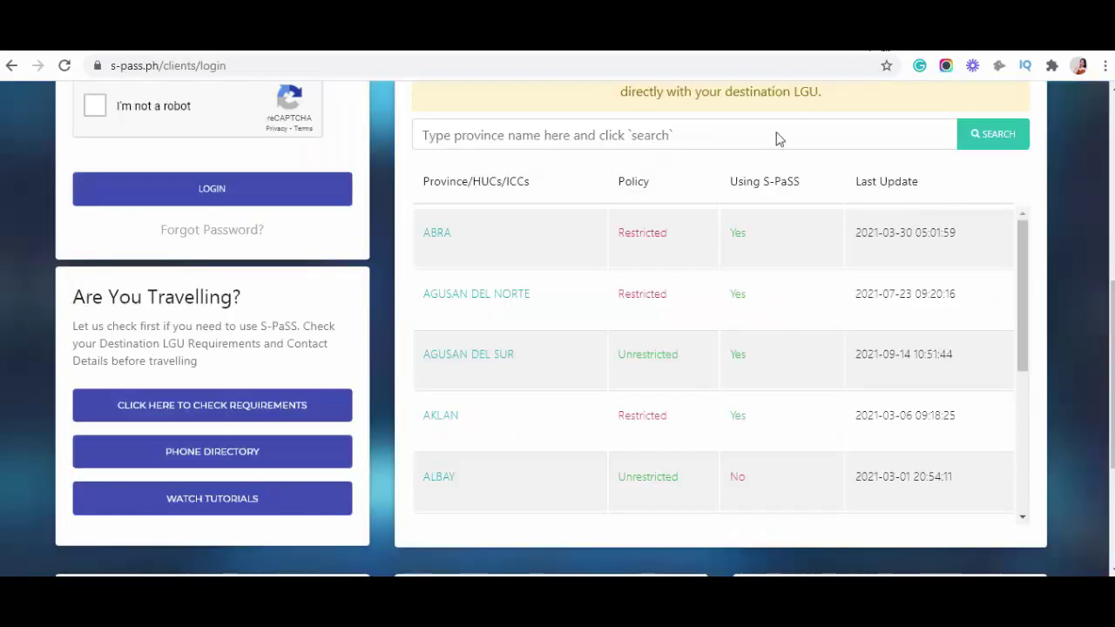
Review the original S-PaSS login page's travel policy table and account options, and return to the beta site
scroll(763, 281, up, 5)
scroll(765, 280, down, 7)
scroll(765, 280, down, 3)
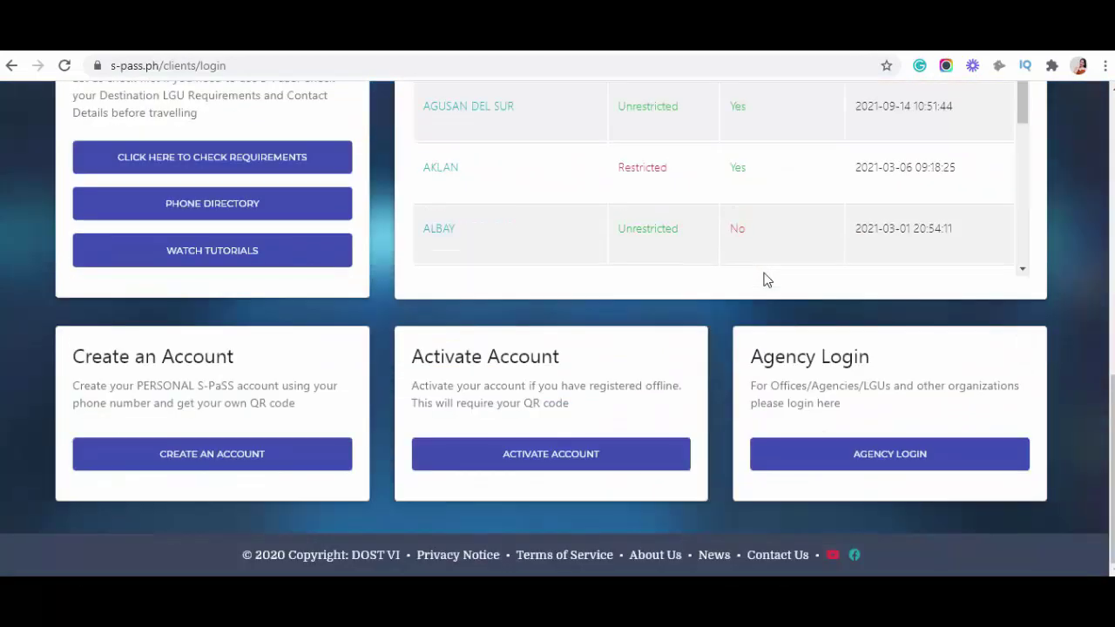
click(517, 50)
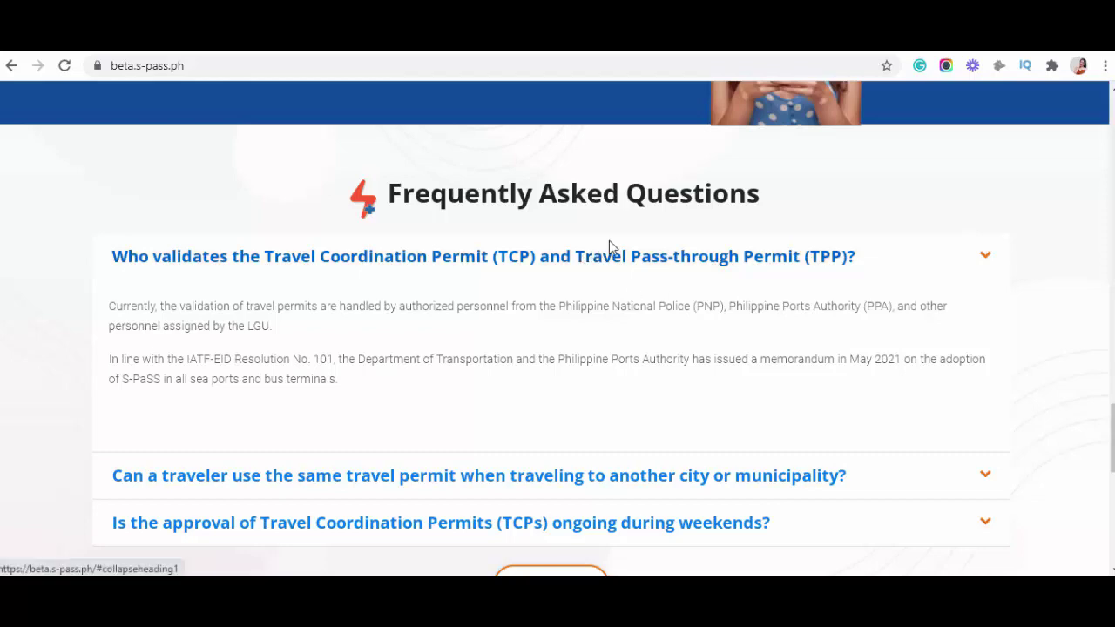
Read the home page FAQ answers on reusing a travel permit for another city and on TCP approval during weekends
scroll(610, 246, down, 2)
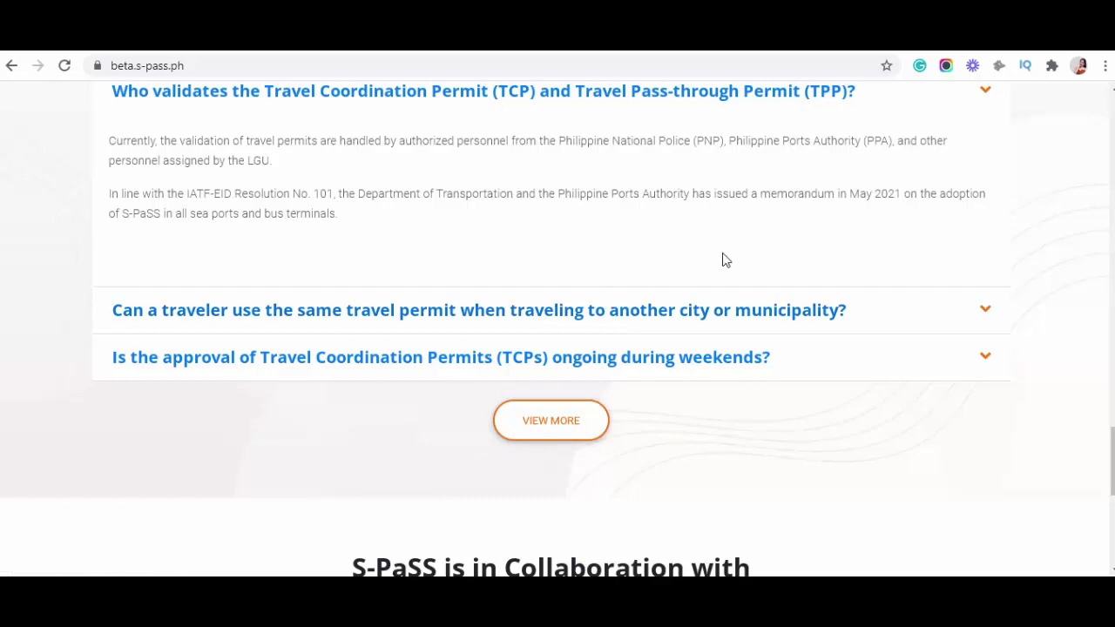
scroll(784, 236, down, 1)
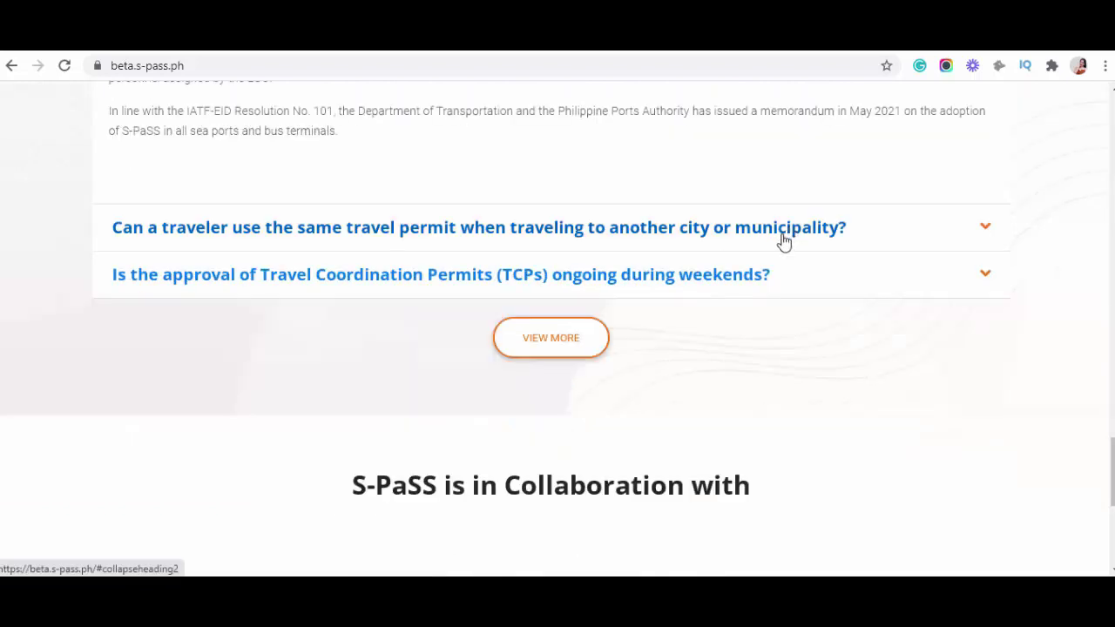
click(709, 236)
click(689, 186)
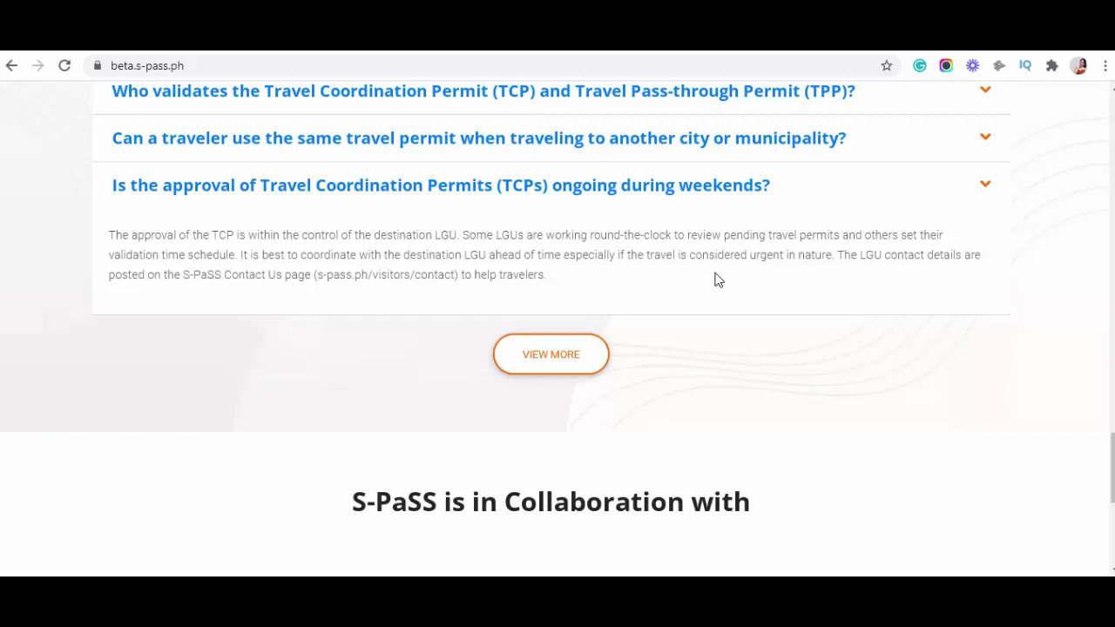
Browse the full list of frequently asked questions on the FAQ page, and go back to the home page
click(539, 357)
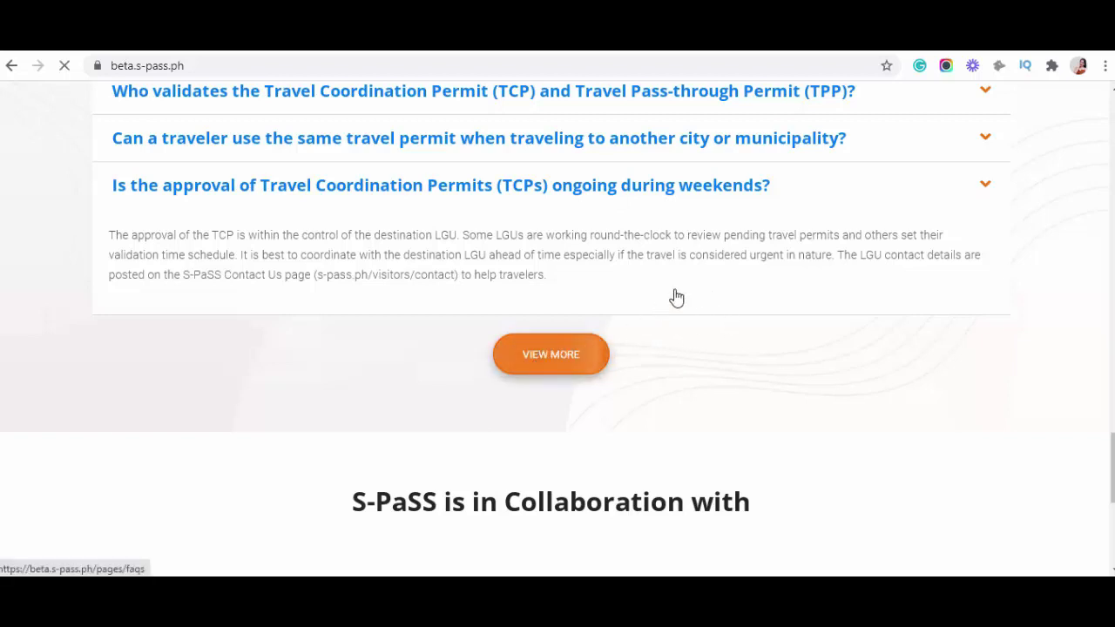
scroll(722, 261, down, 5)
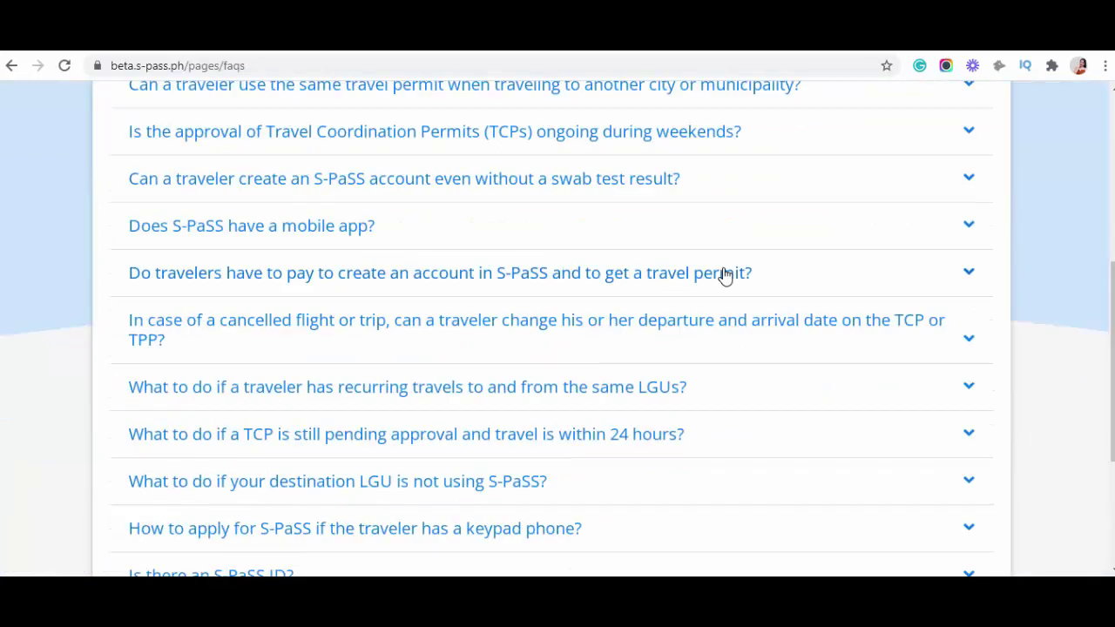
scroll(725, 274, up, 3)
scroll(728, 281, down, 2)
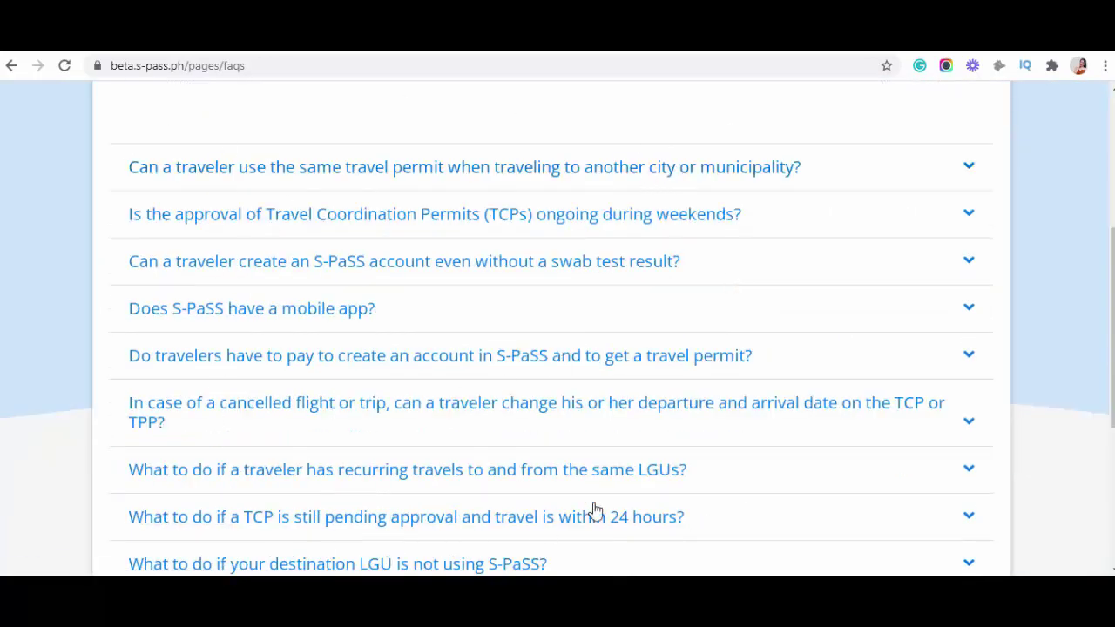
scroll(695, 239, down, 1)
scroll(593, 261, down, 2)
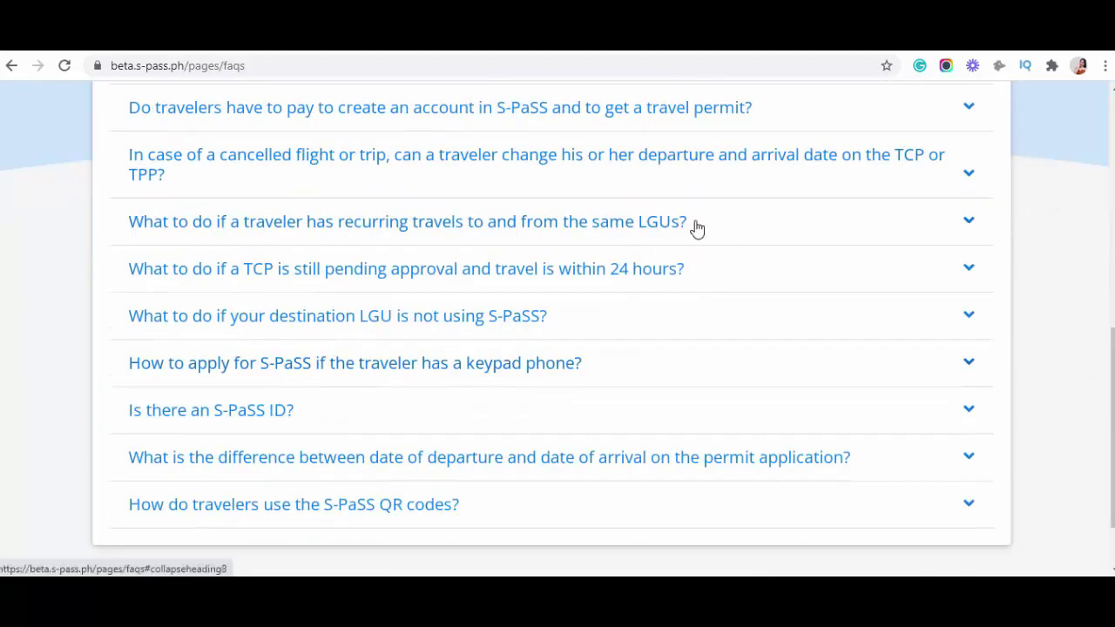
scroll(697, 228, down, 2)
scroll(675, 234, up, 8)
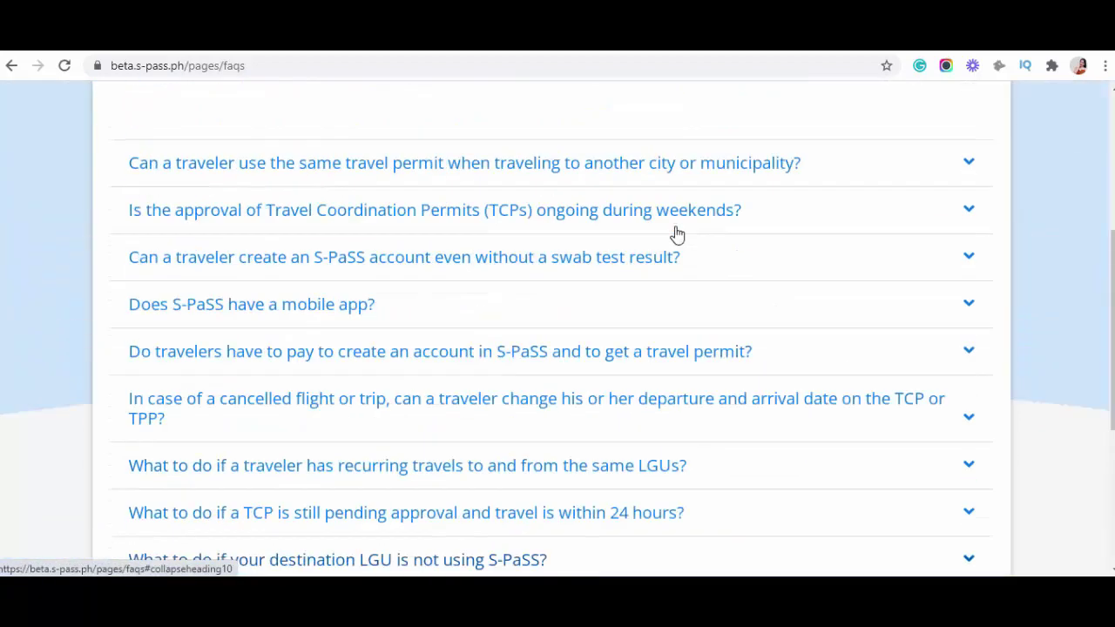
click(558, 120)
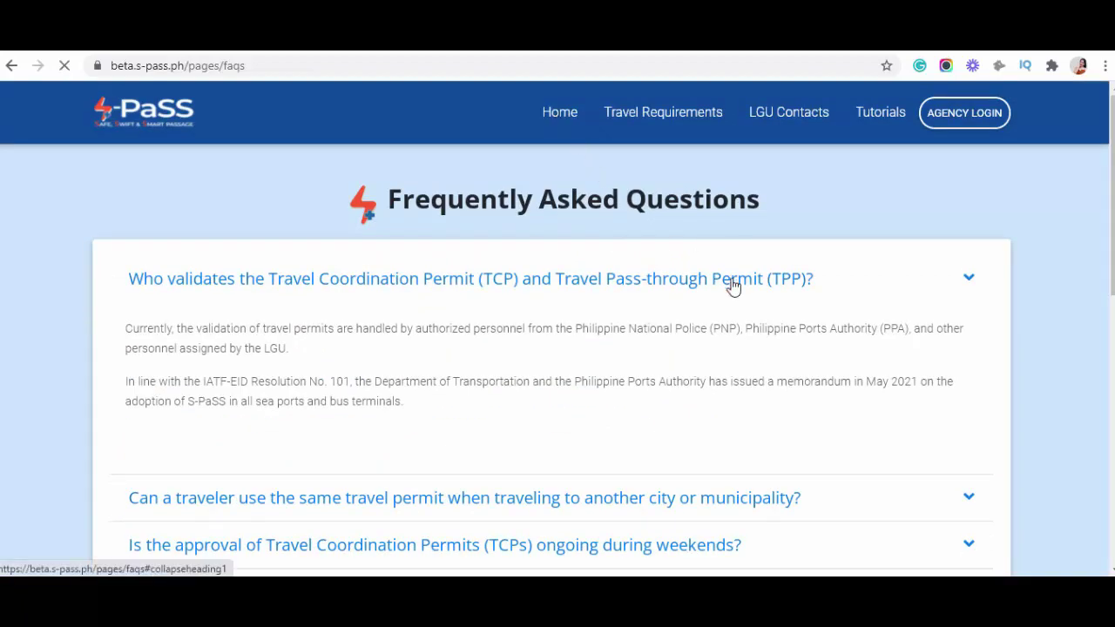
View the home page down to its additional help section, check the LGU contact numbers list it leads to, and return home
scroll(736, 266, down, 15)
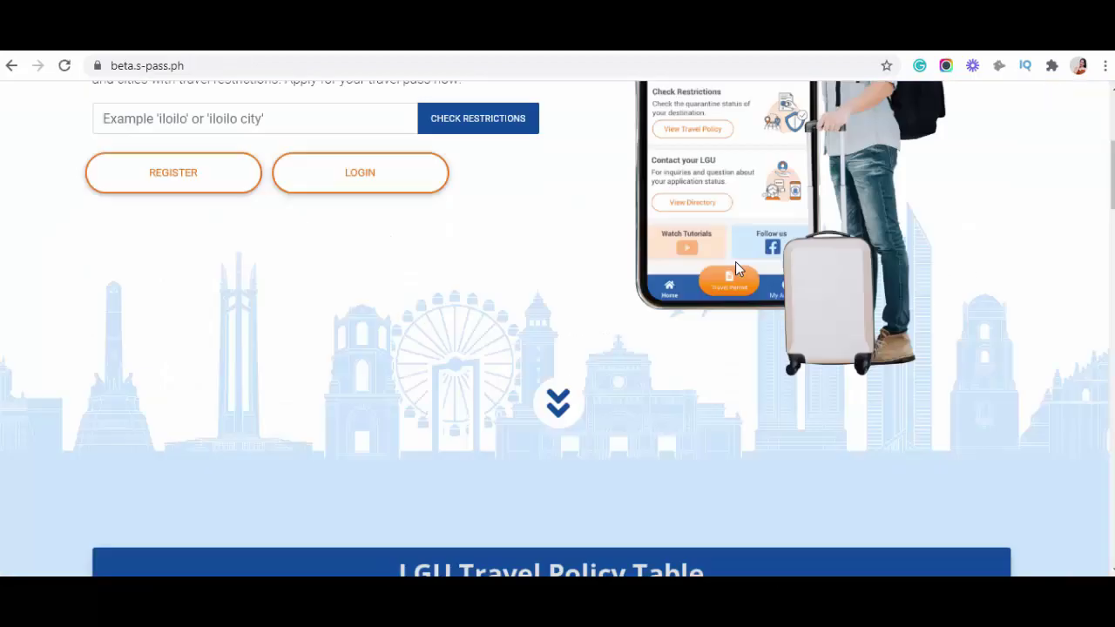
scroll(1046, 266, down, 20)
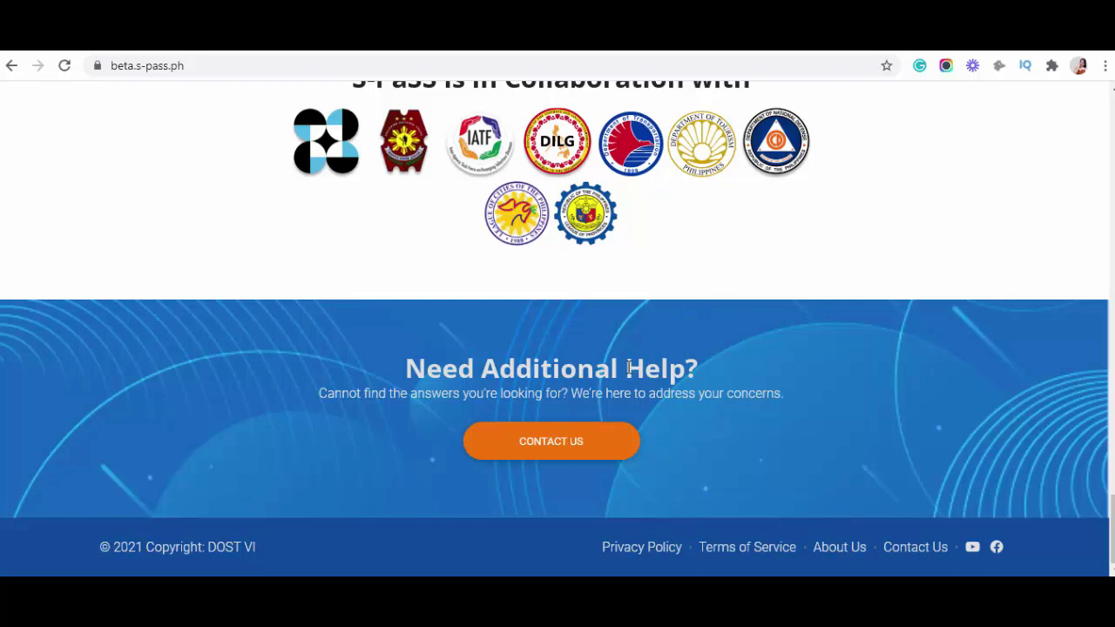
click(544, 447)
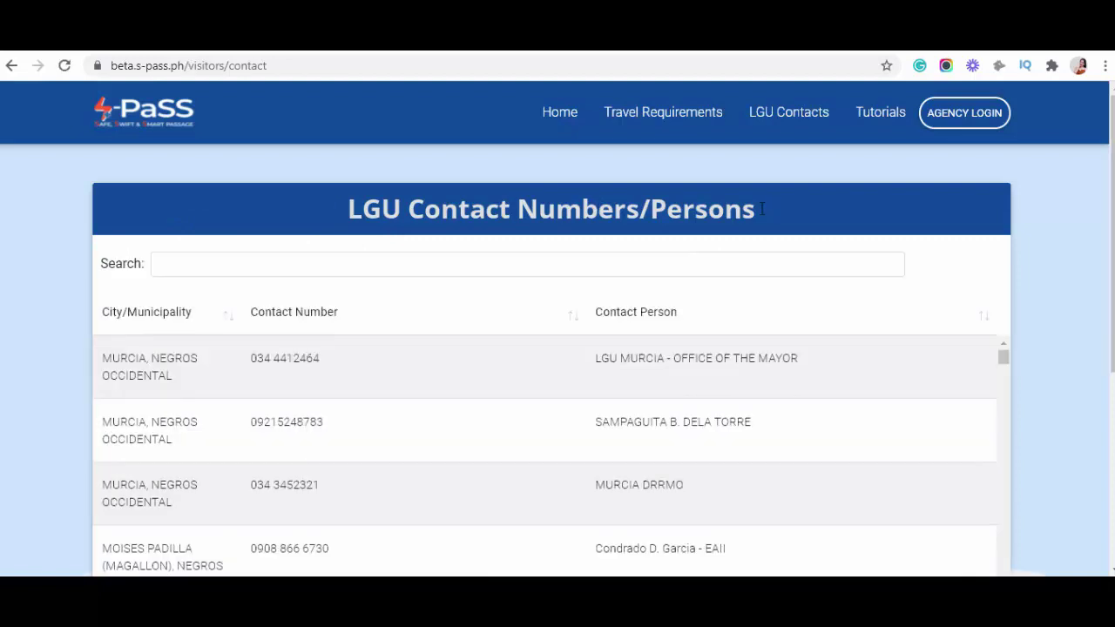
scroll(626, 366, down, 3)
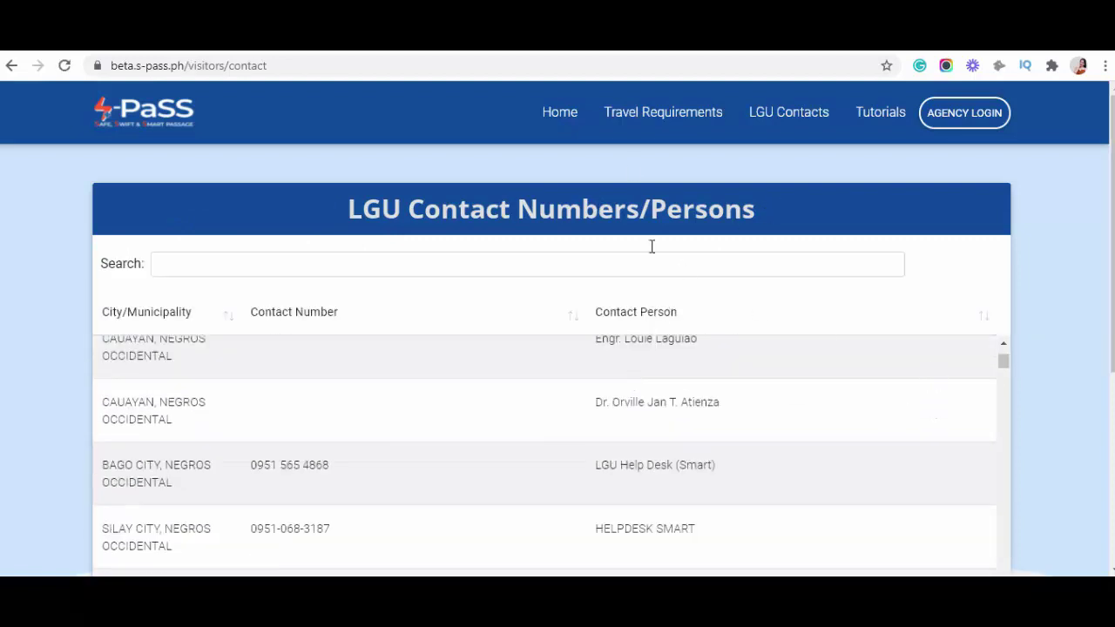
click(560, 113)
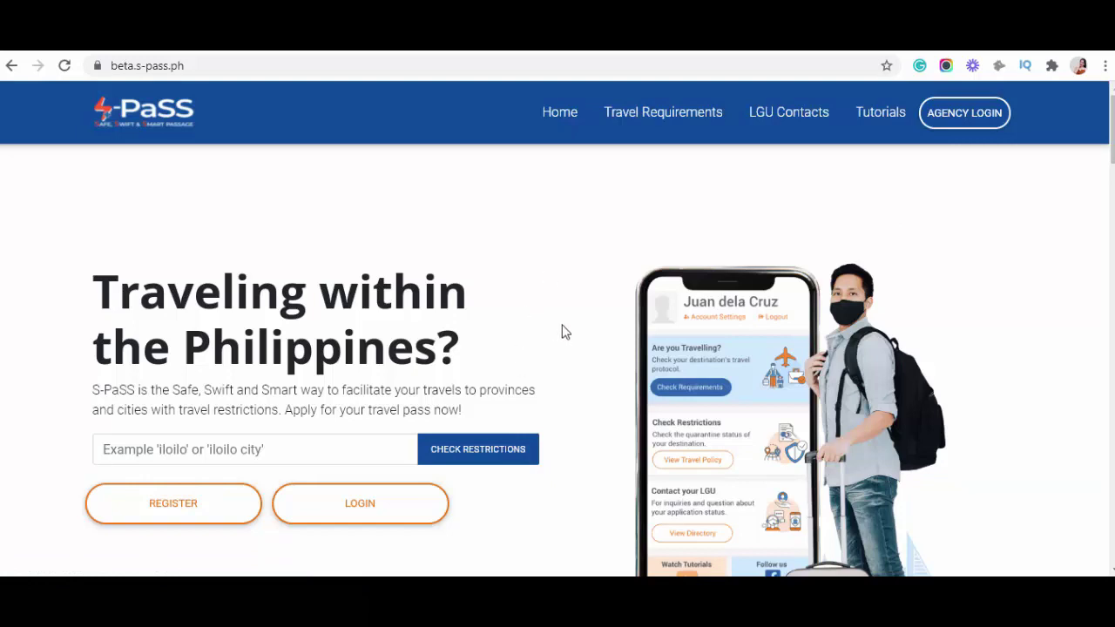
Review the Traveler Registration form's phone number fields and remaining stages, and return to the home page
click(173, 513)
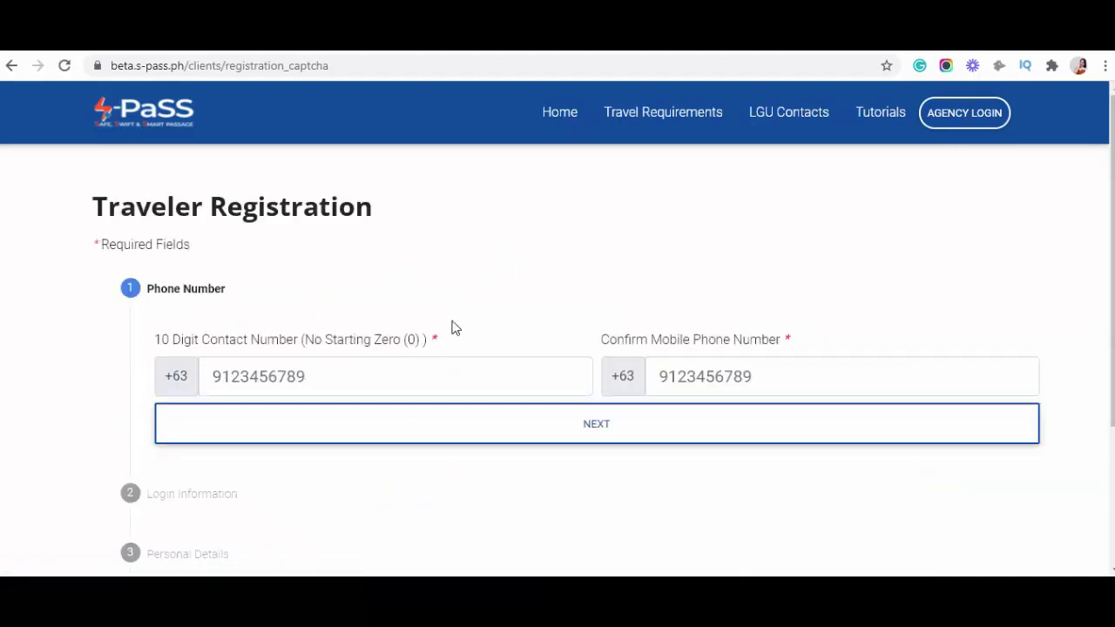
scroll(580, 246, down, 3)
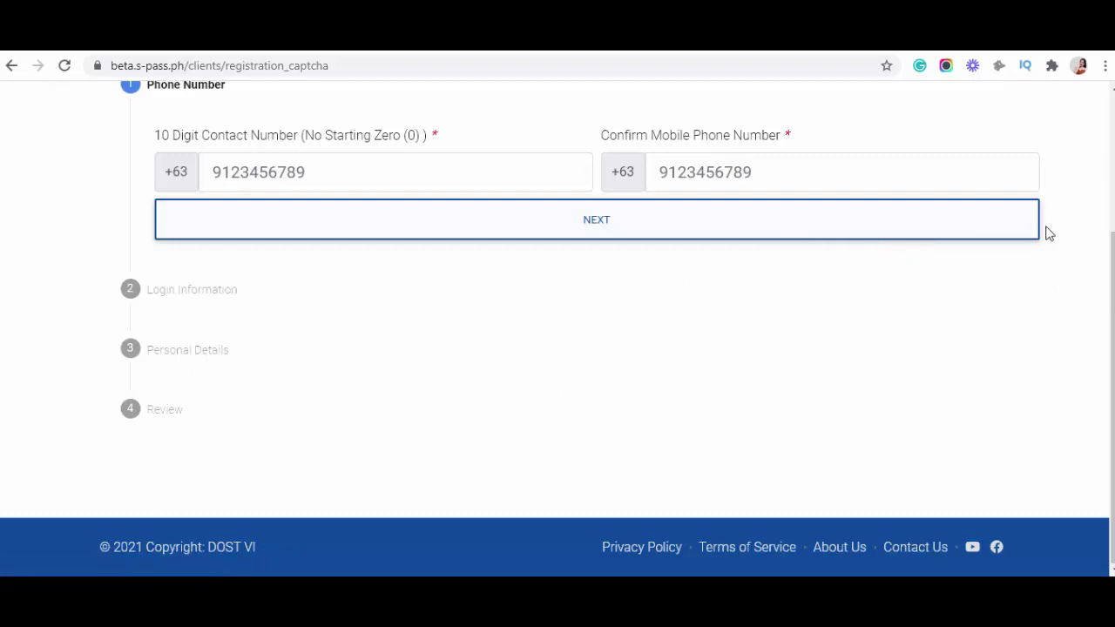
scroll(1050, 262, up, 3)
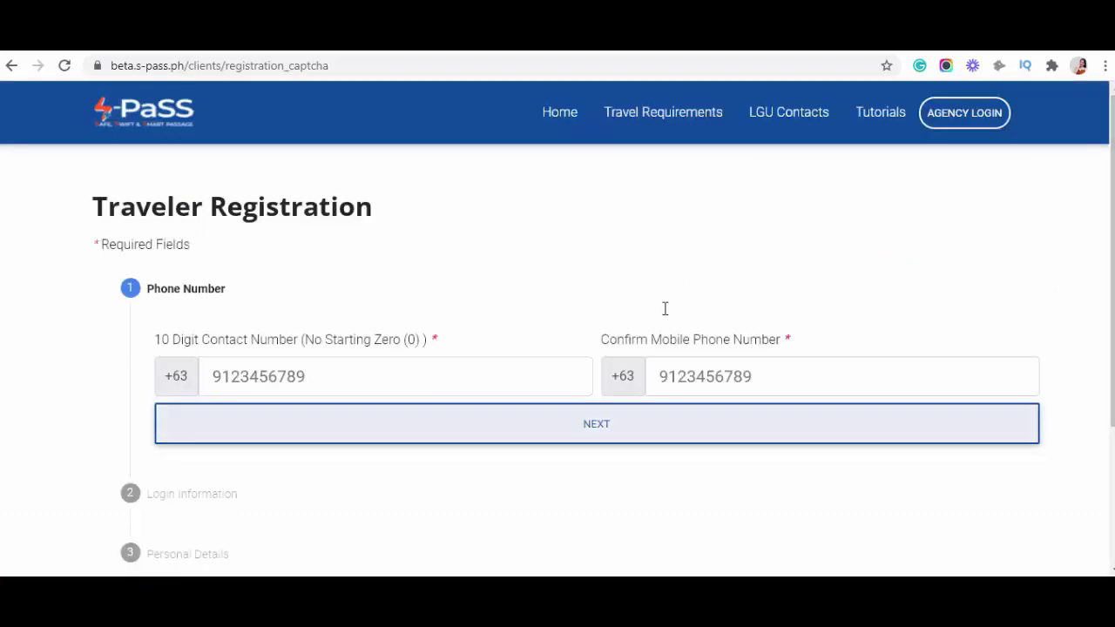
click(11, 65)
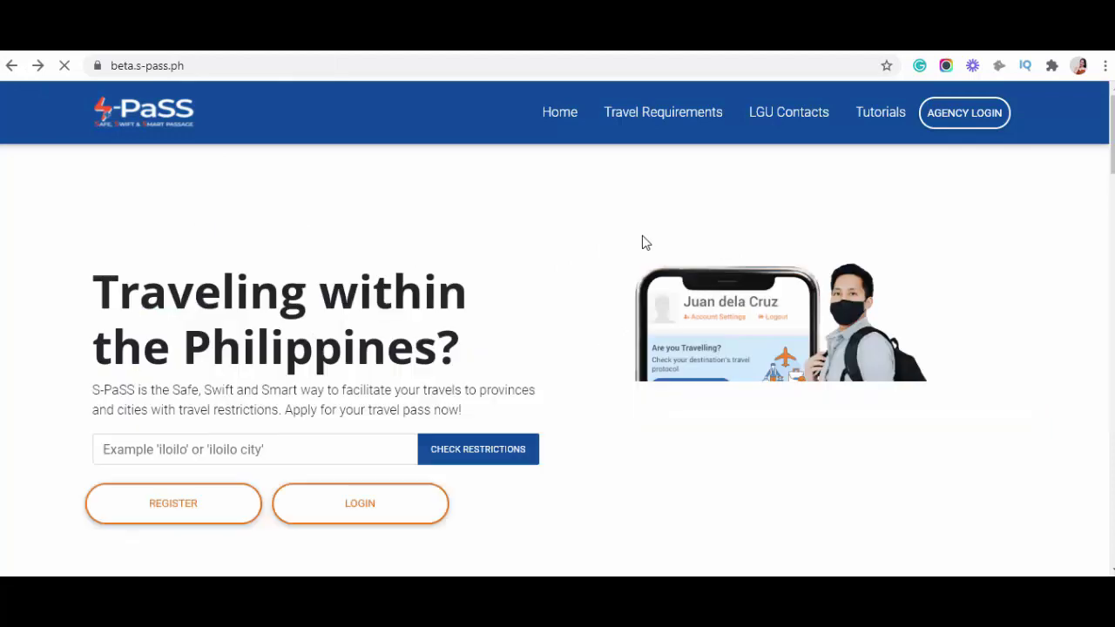
Log in to the traveler account by entering the mobile number and account password and completing the reCAPTCHA check
click(368, 505)
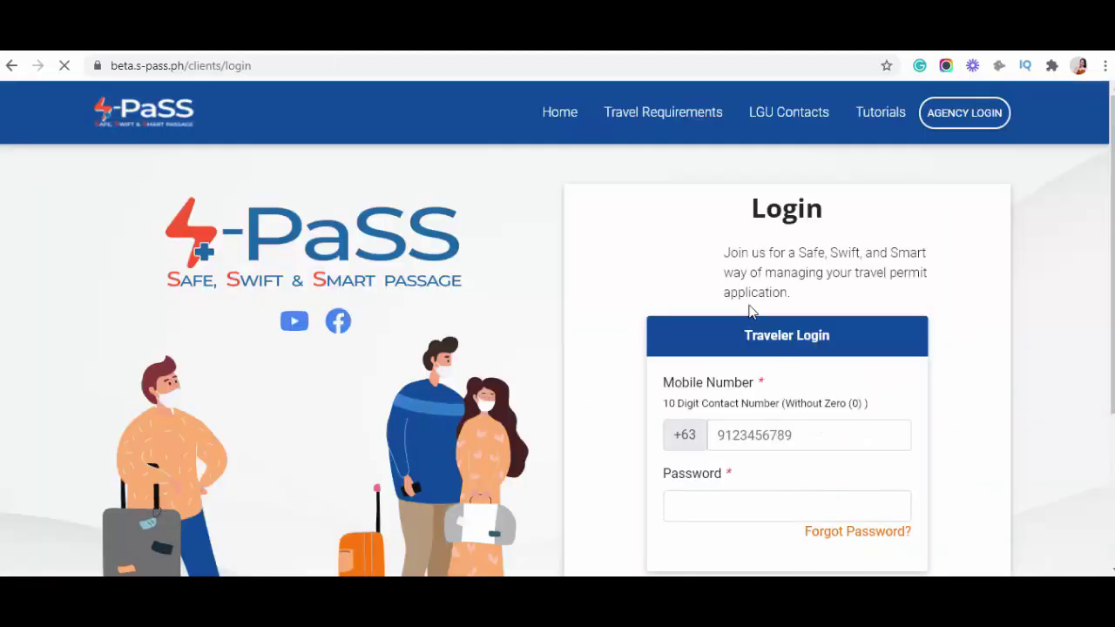
scroll(751, 309, down, 2)
click(755, 268)
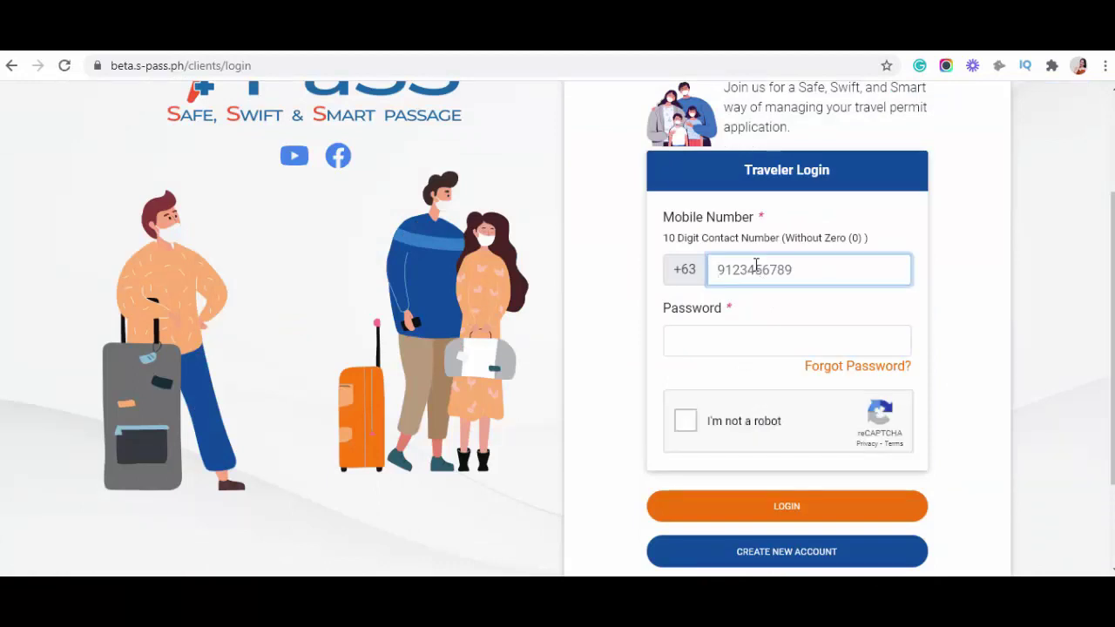
text(9)
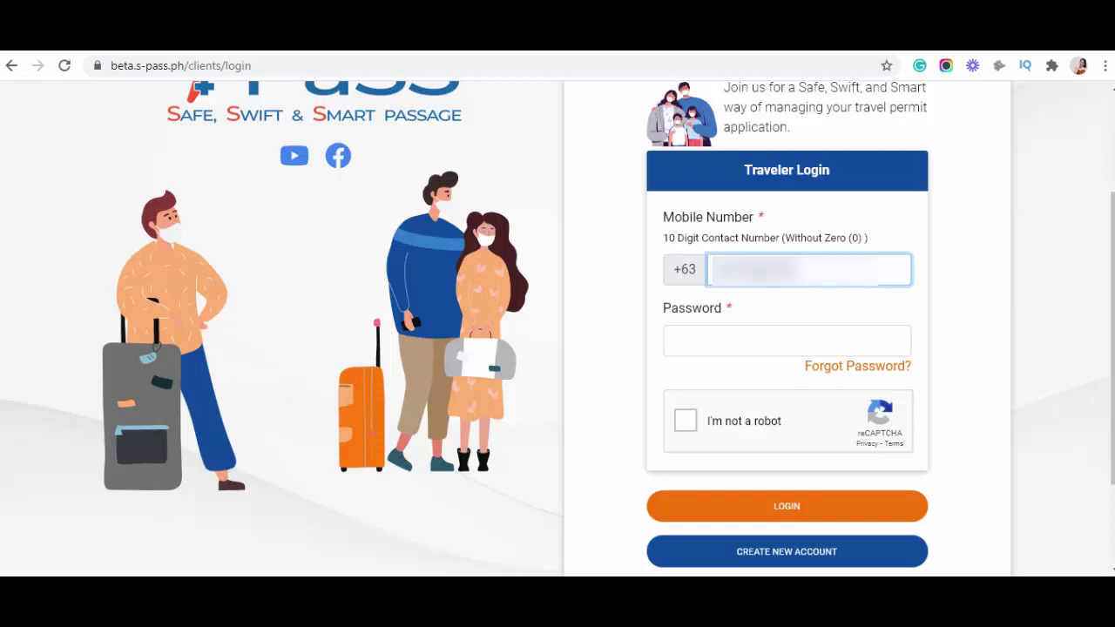
click(708, 344)
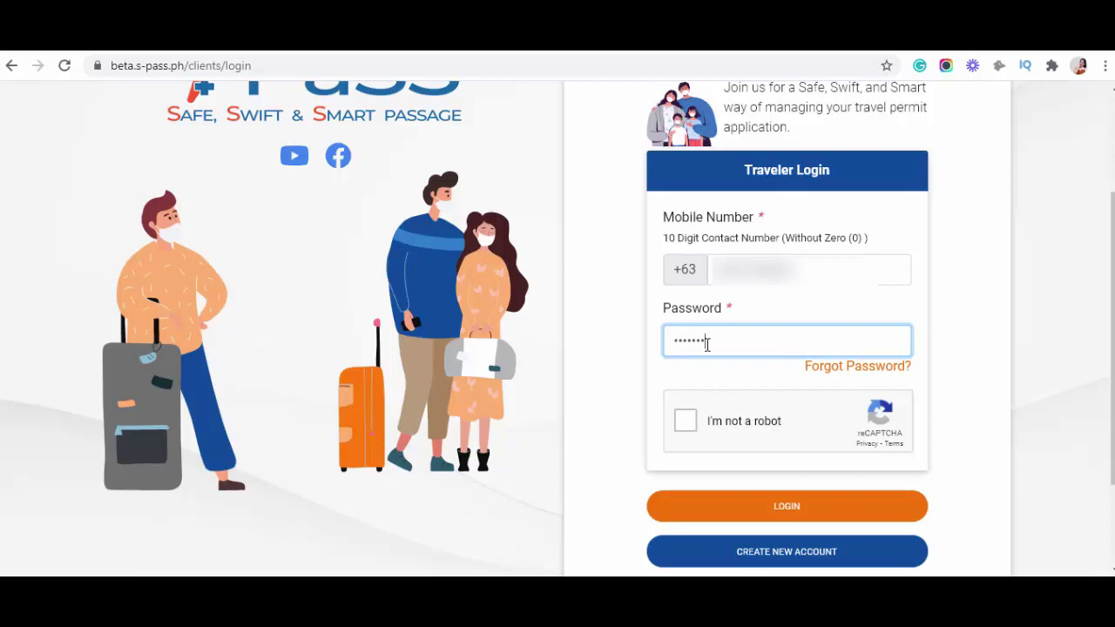
click(681, 419)
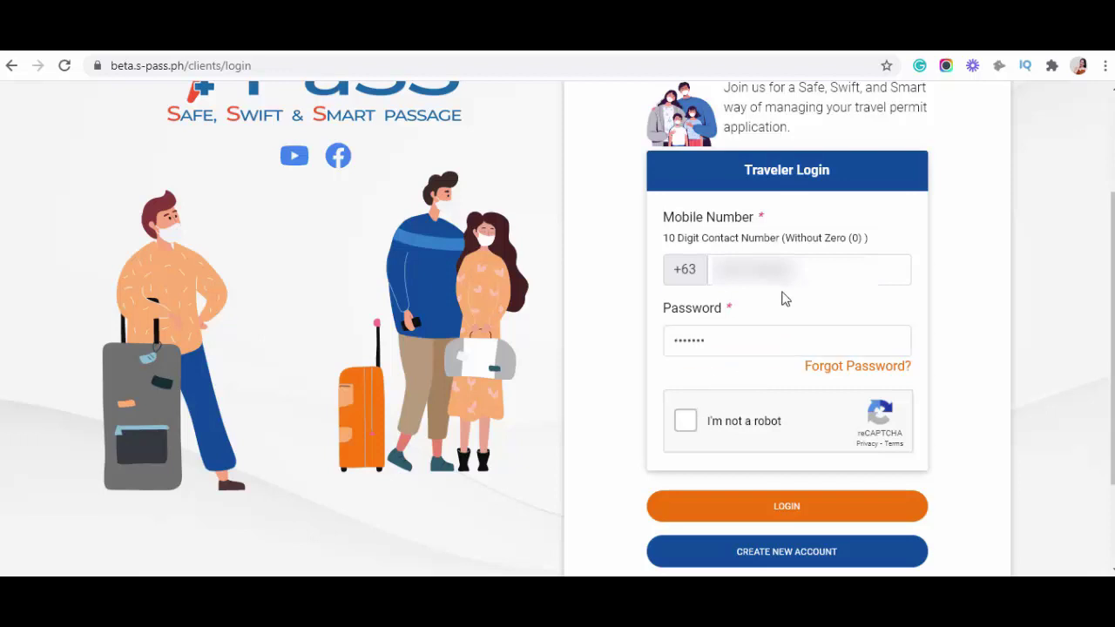
click(685, 422)
click(795, 509)
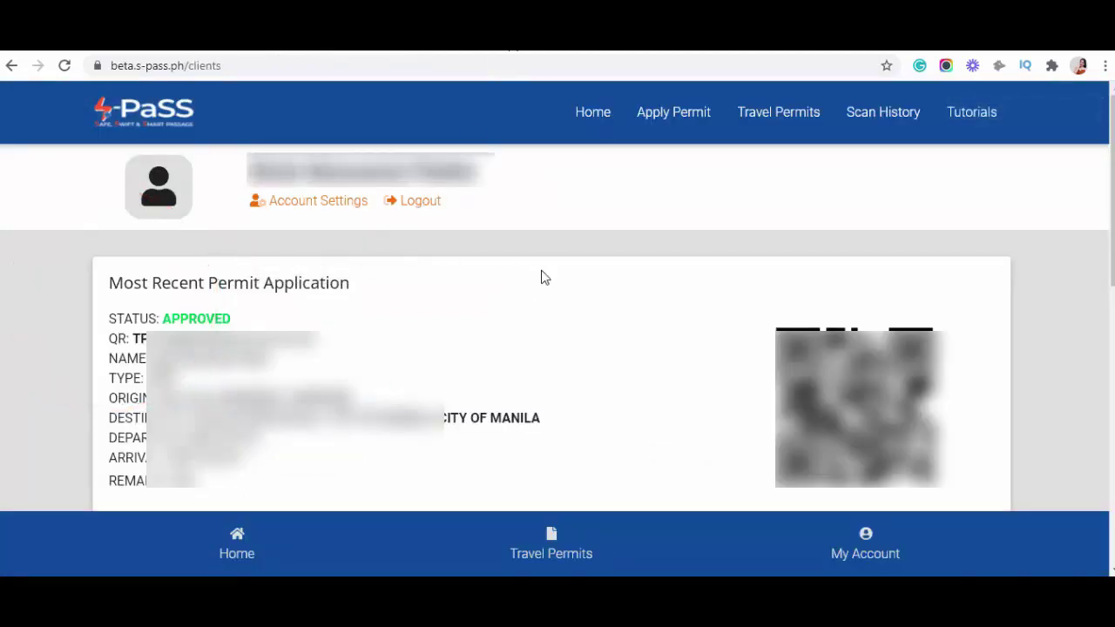
View the account home page's most recent permit application and its travel permit, restrictions and LGU contact sections
click(236, 541)
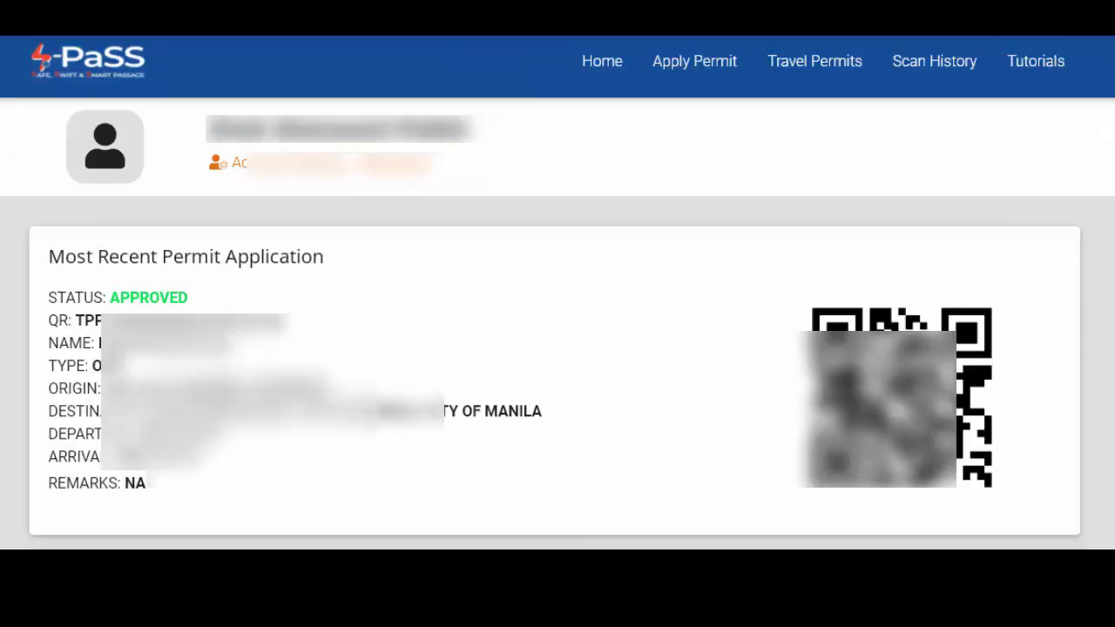
scroll(435, 262, down, 4)
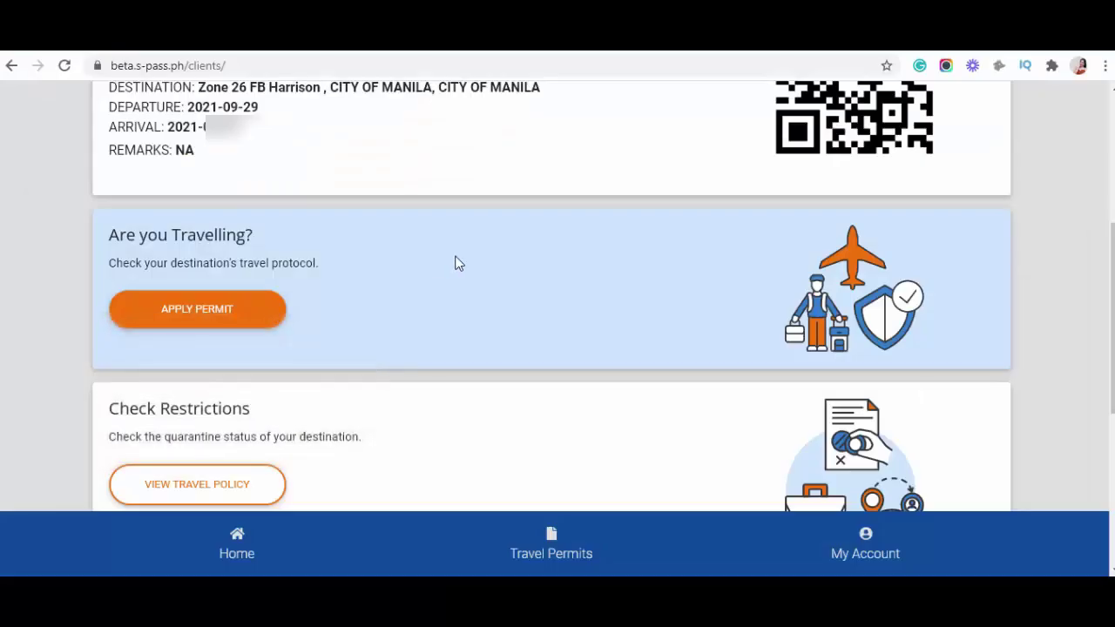
scroll(287, 292, down, 2)
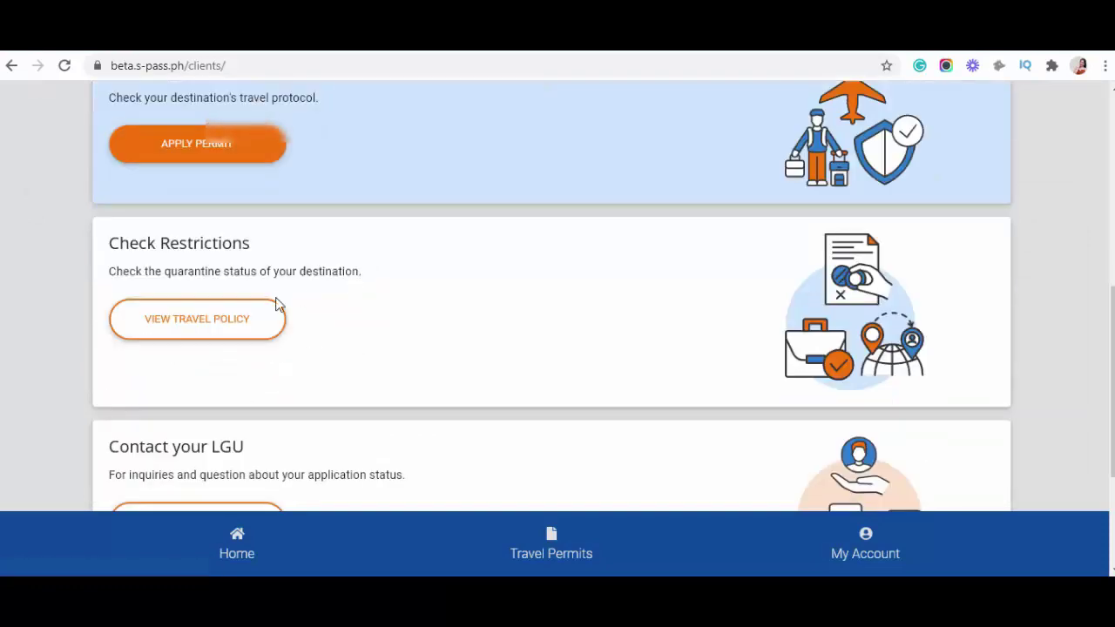
scroll(206, 319, down, 2)
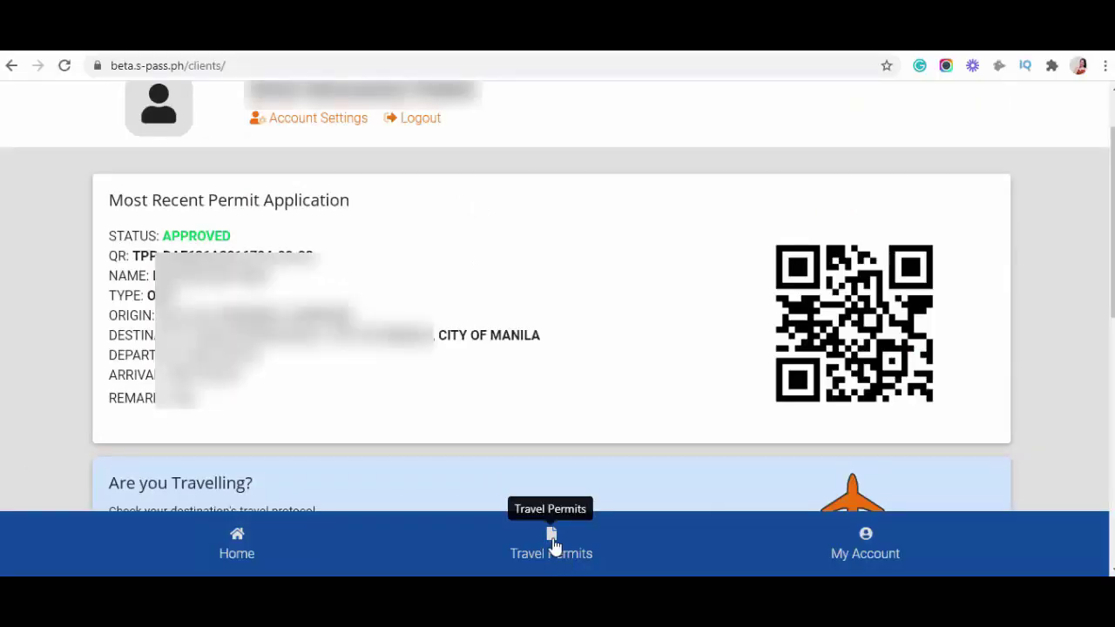
Review the Travel Permits list with its status, application date, departure, arrival and file columns
click(550, 542)
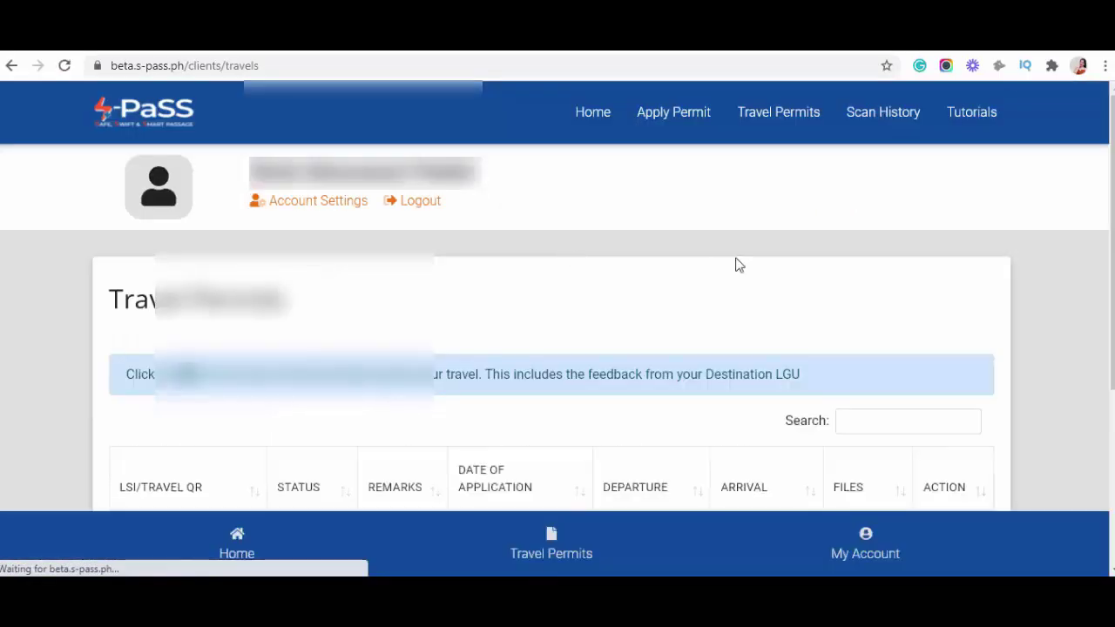
scroll(737, 264, down, 3)
scroll(658, 273, down, 2)
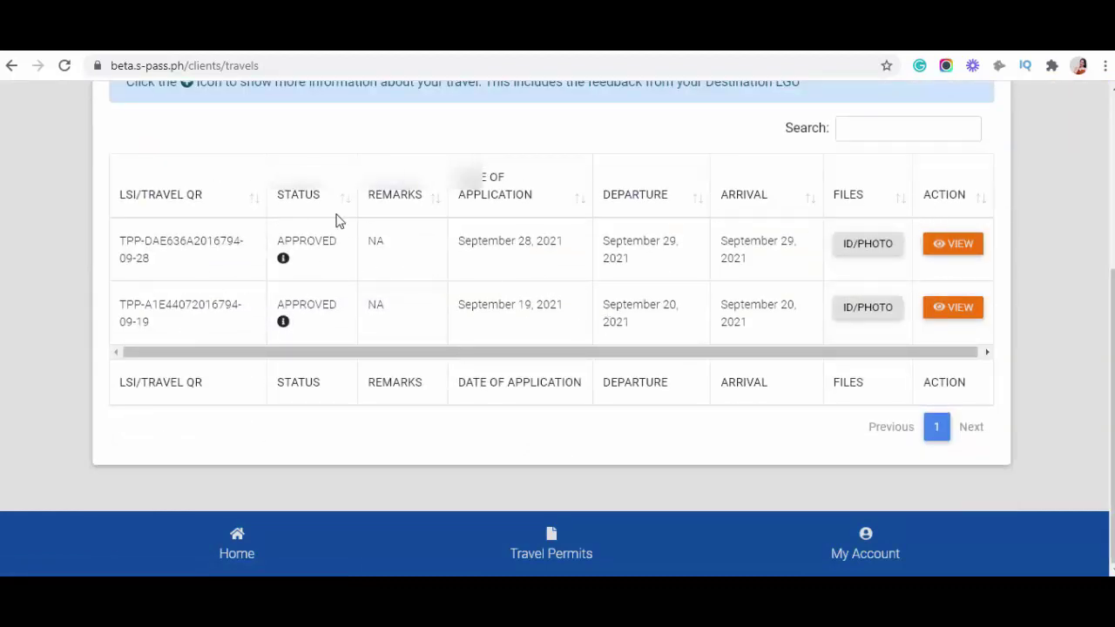
Review the My Account page's personal QR code, login details and personal details
click(870, 554)
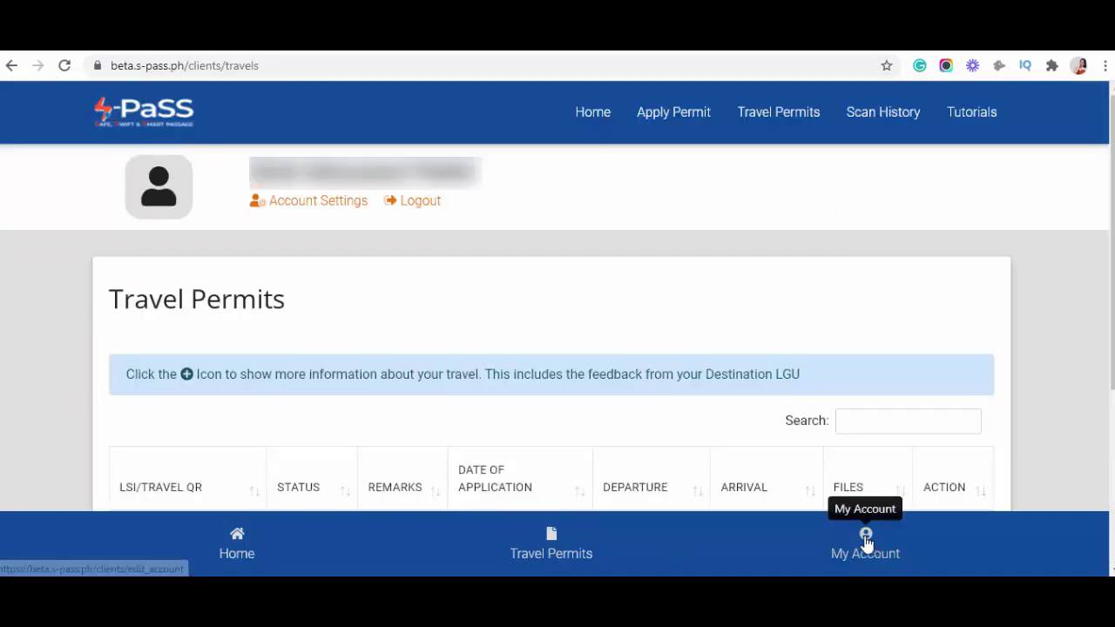
click(867, 541)
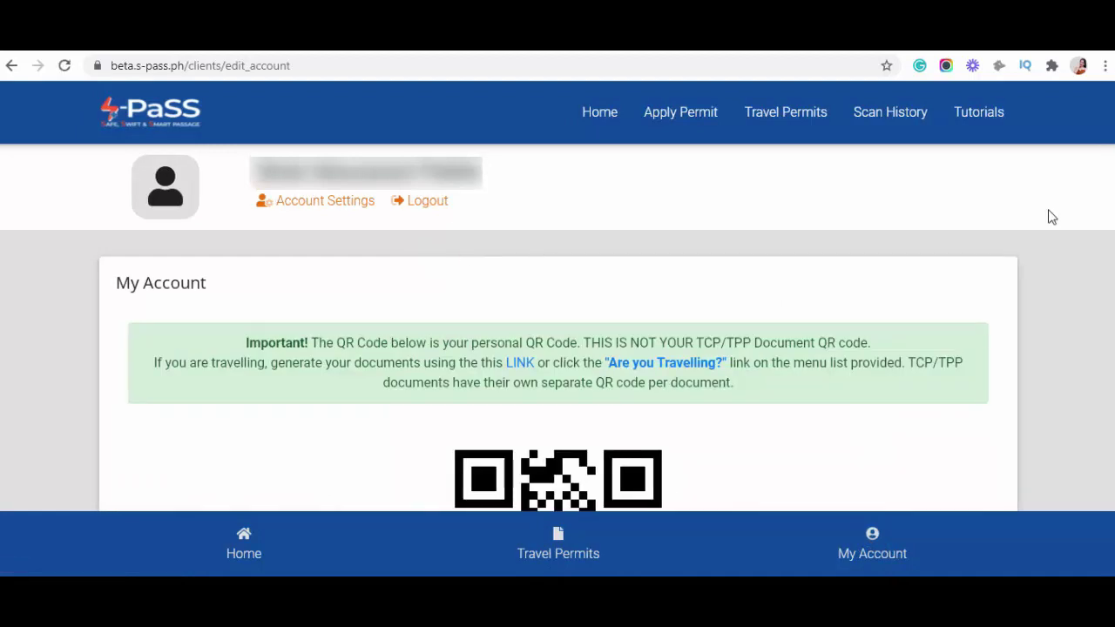
scroll(1093, 191, down, 6)
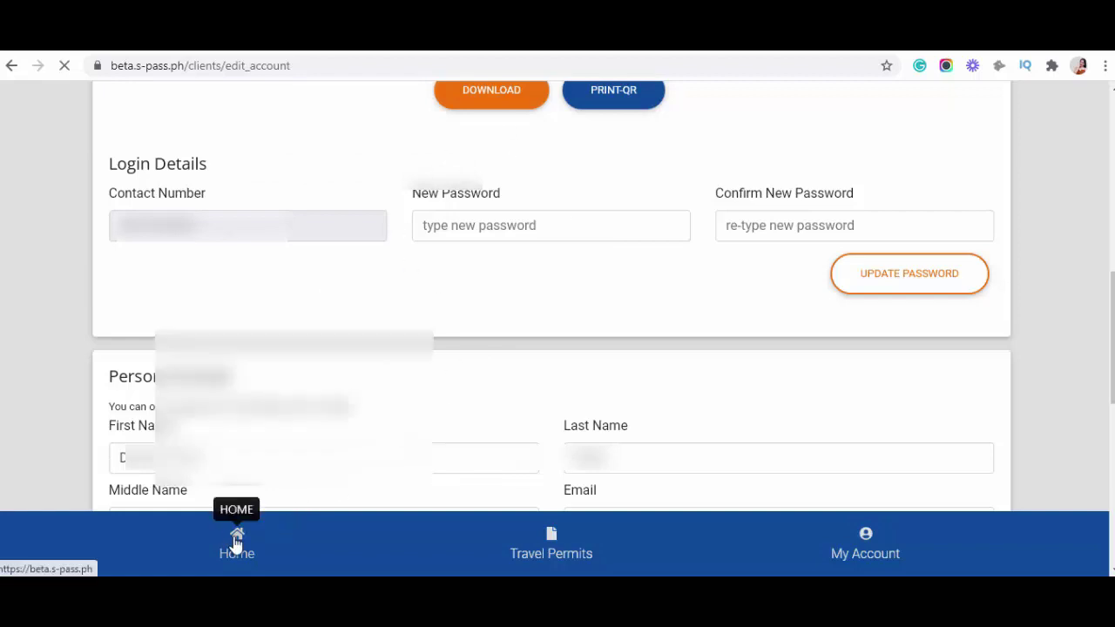
Start a permit application from the account home page, answering No to both the APOR/Essential Traveler and ECQ/MECQ area questions
click(236, 540)
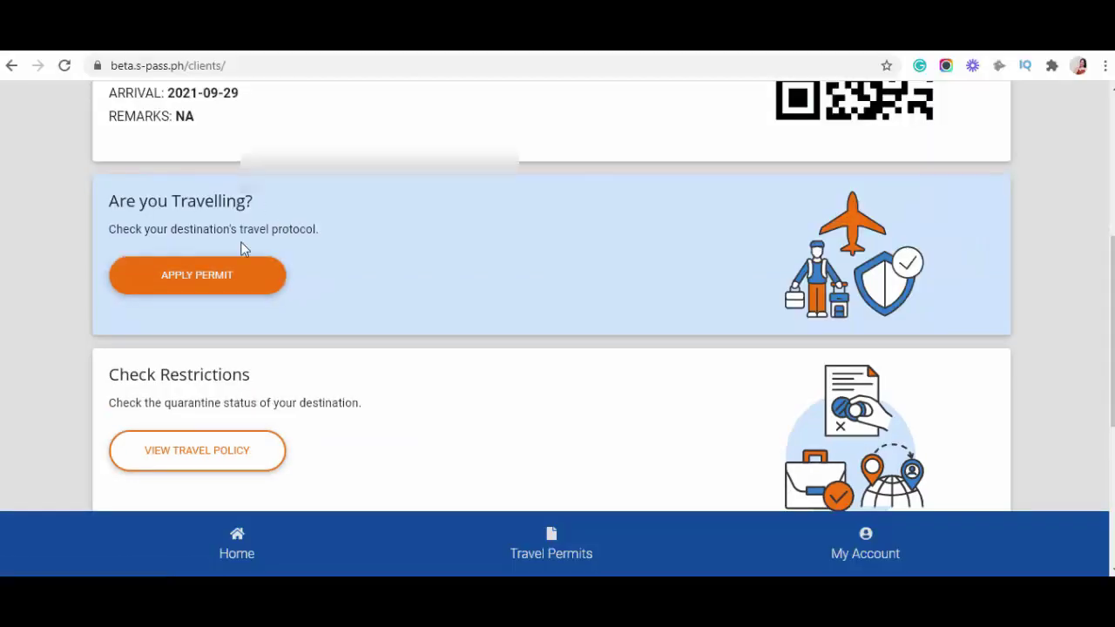
click(201, 283)
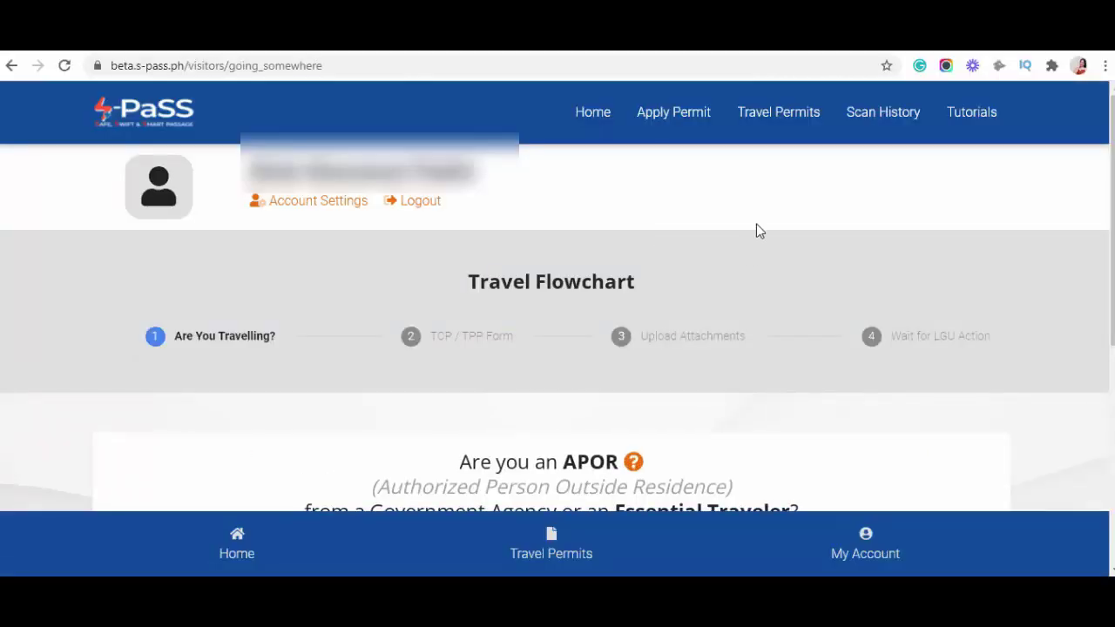
scroll(792, 230, down, 4)
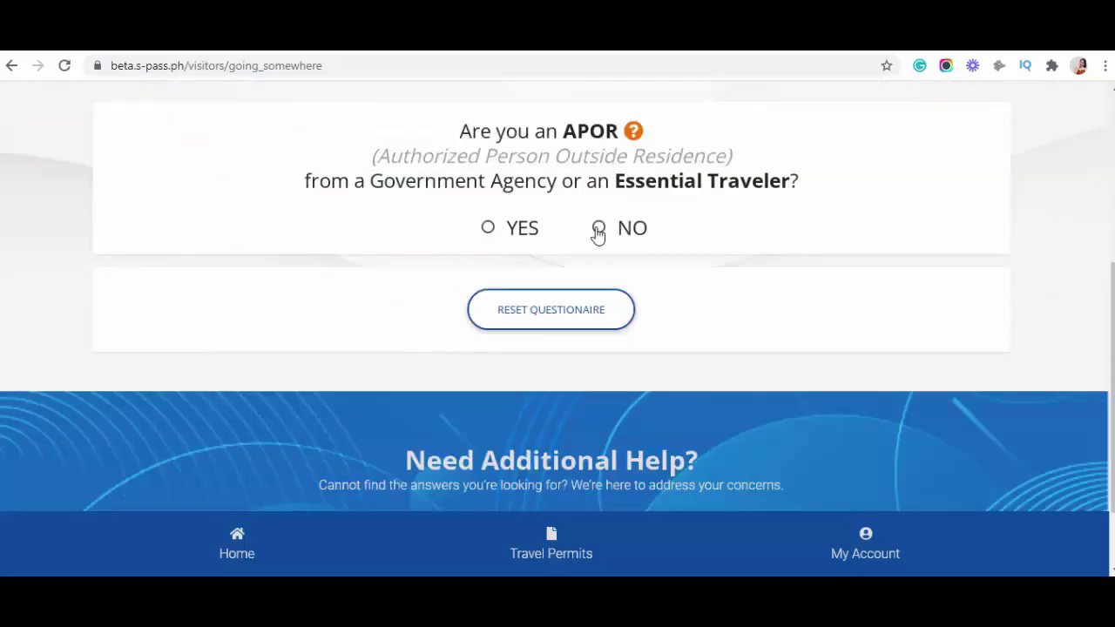
click(598, 230)
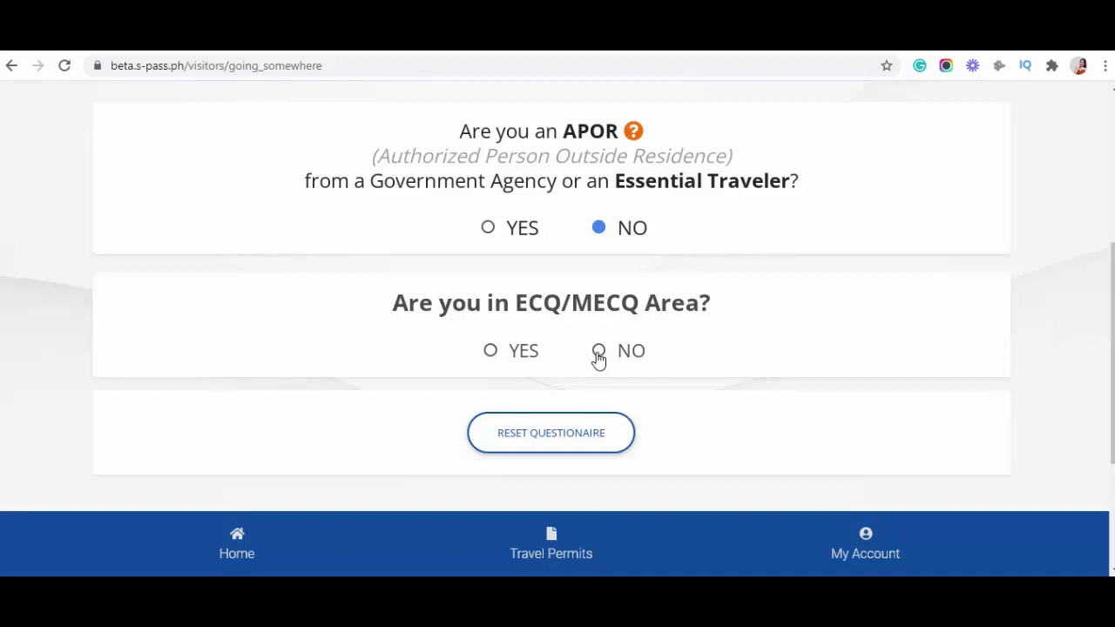
click(599, 353)
Set the current location in the travel questionnaire to CAMIGUIN - MAHINOG
scroll(351, 325, down, 2)
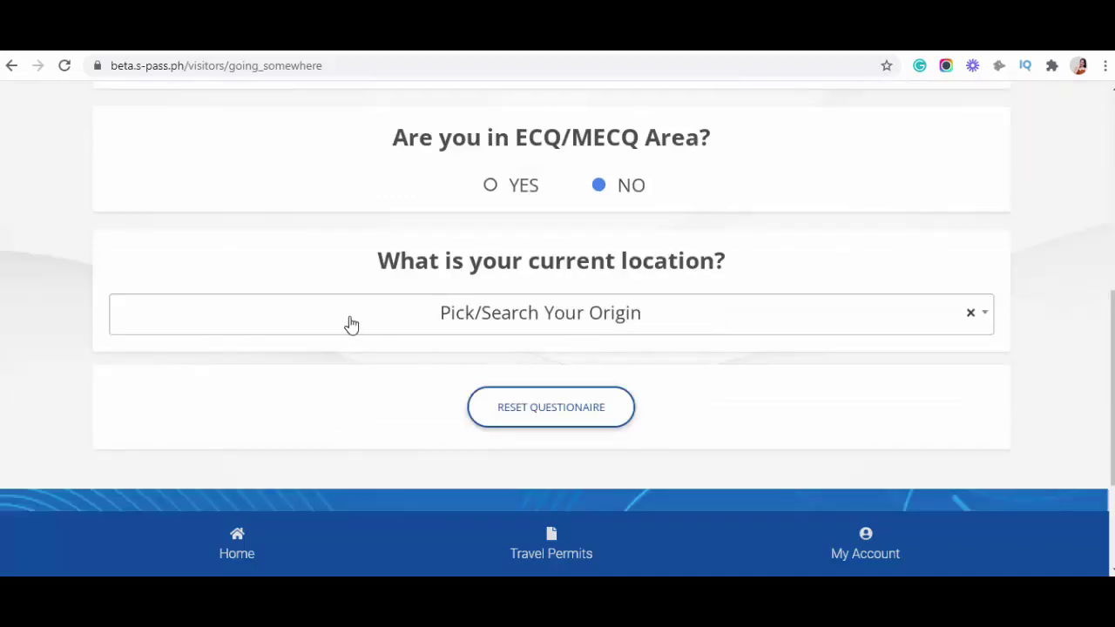
click(350, 325)
text(c)
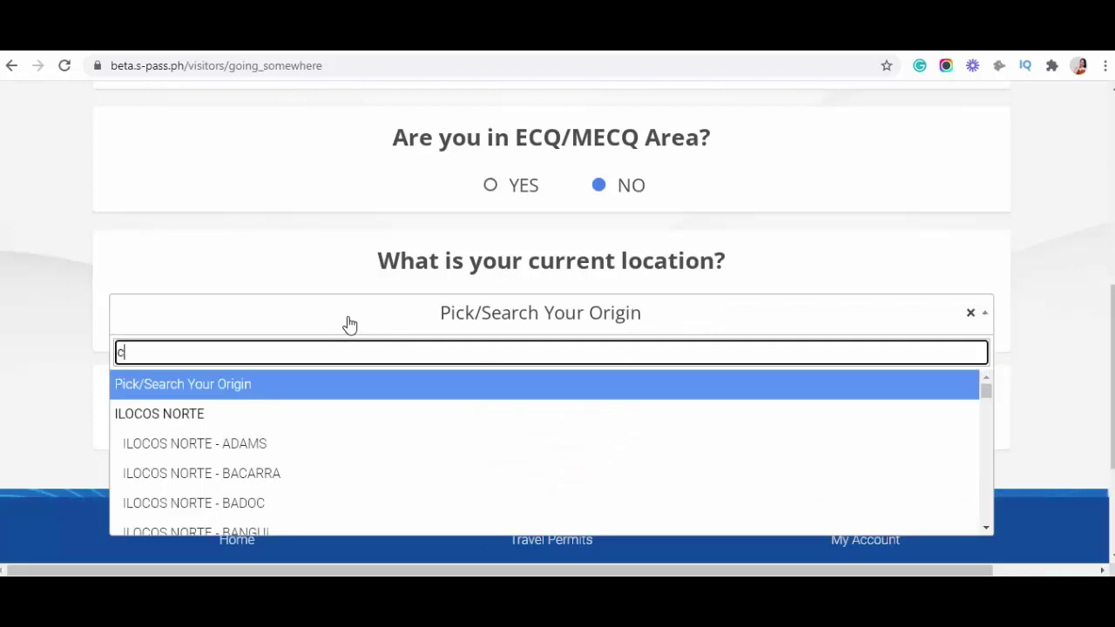
text(amiguin)
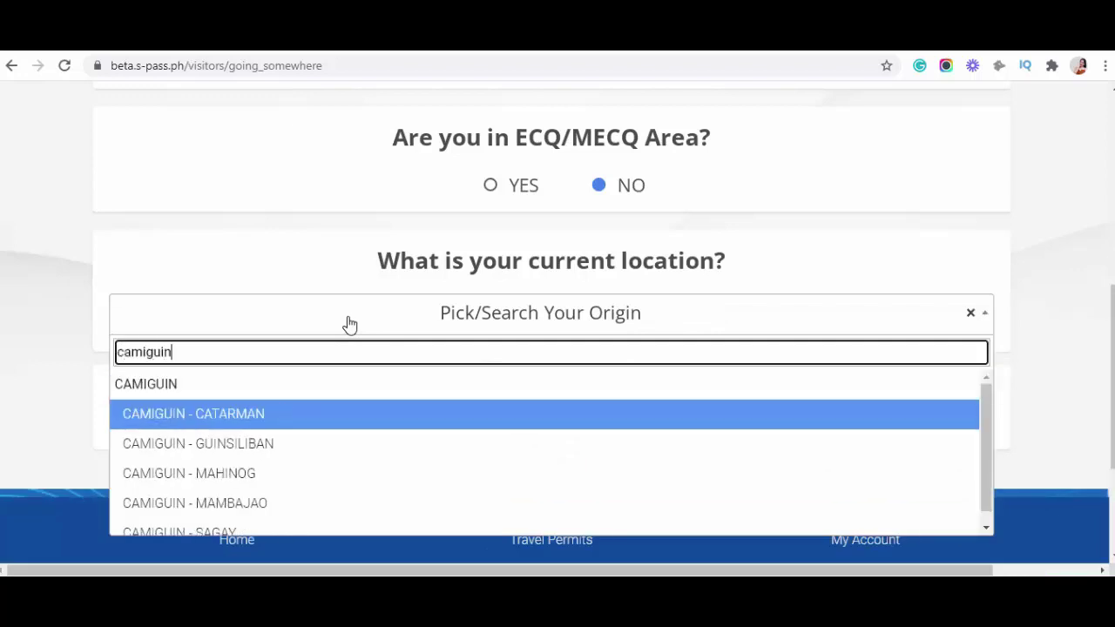
click(249, 475)
Set the travel destination in the questionnaire to CITY OF MANILA - CITY OF MANILA (Unrestricted)
scroll(755, 184, down, 4)
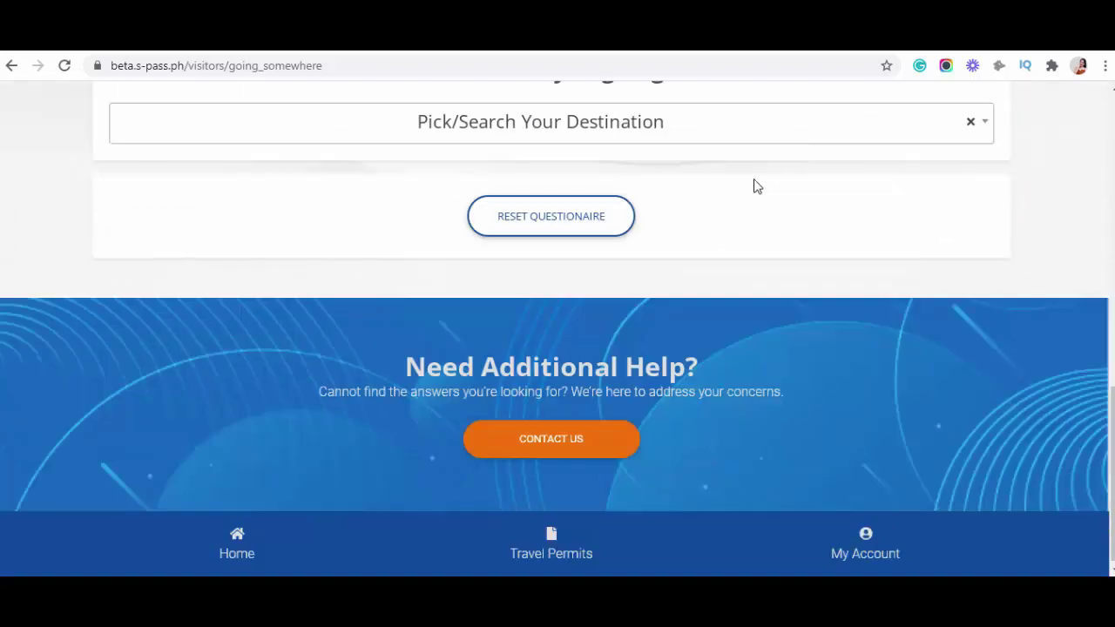
scroll(463, 291, up, 2)
click(358, 298)
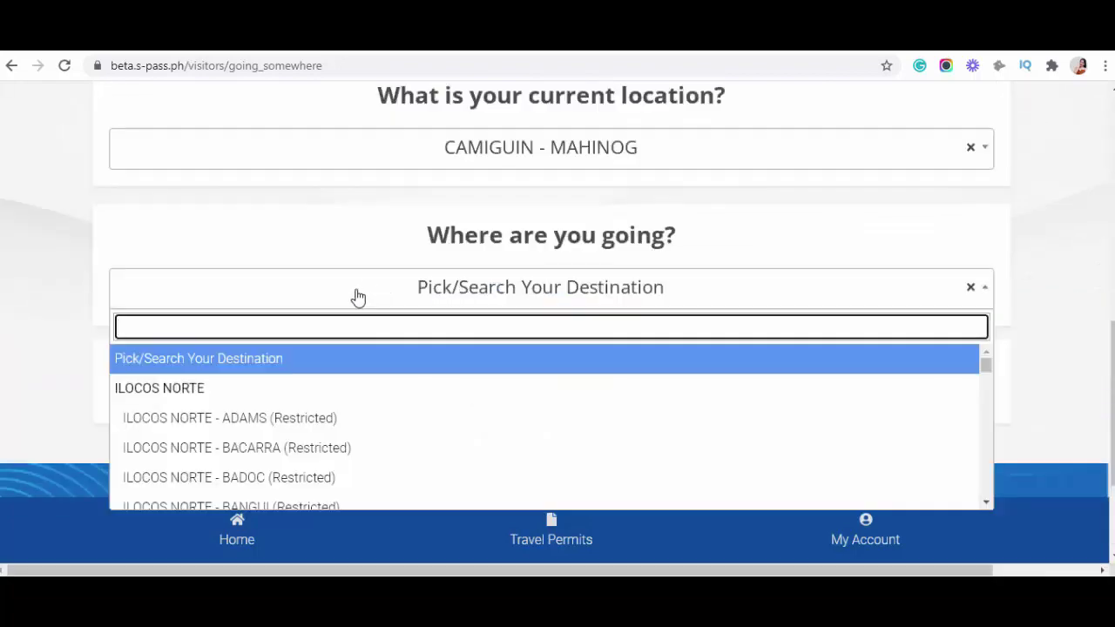
text(manila)
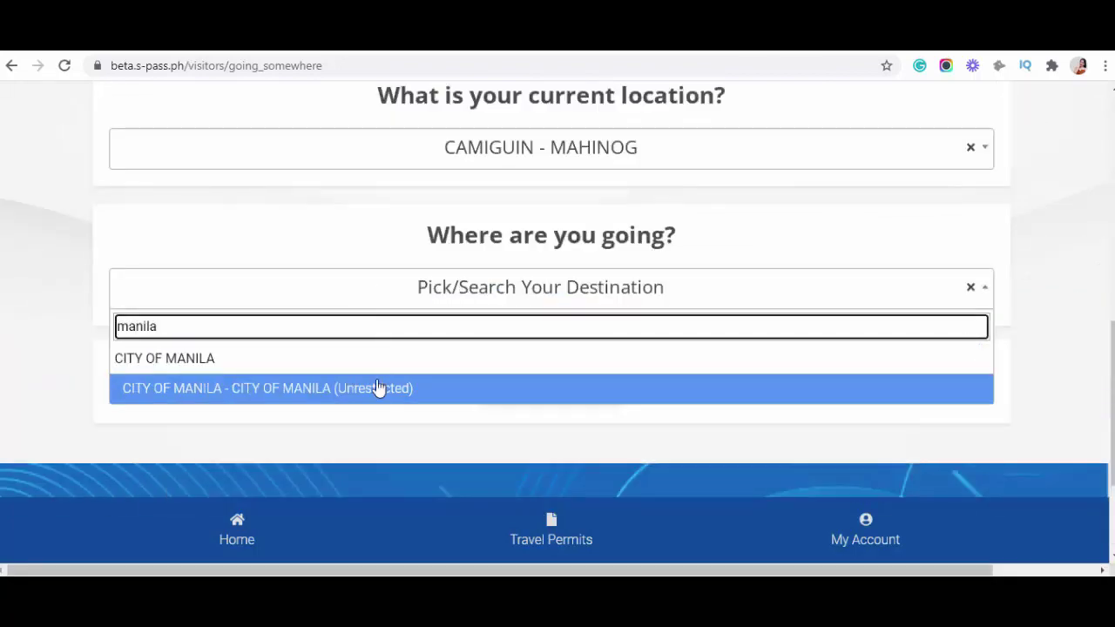
click(378, 388)
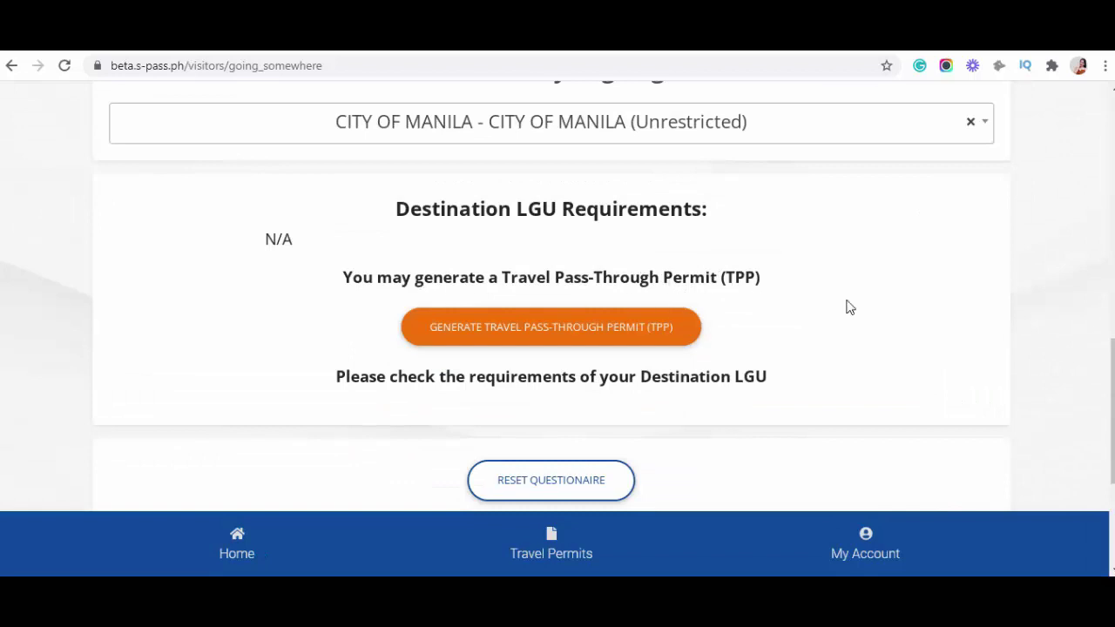
Generate a Travel Pass-Through Permit (TPP) application and look through its form down to the identification and submission section
click(538, 329)
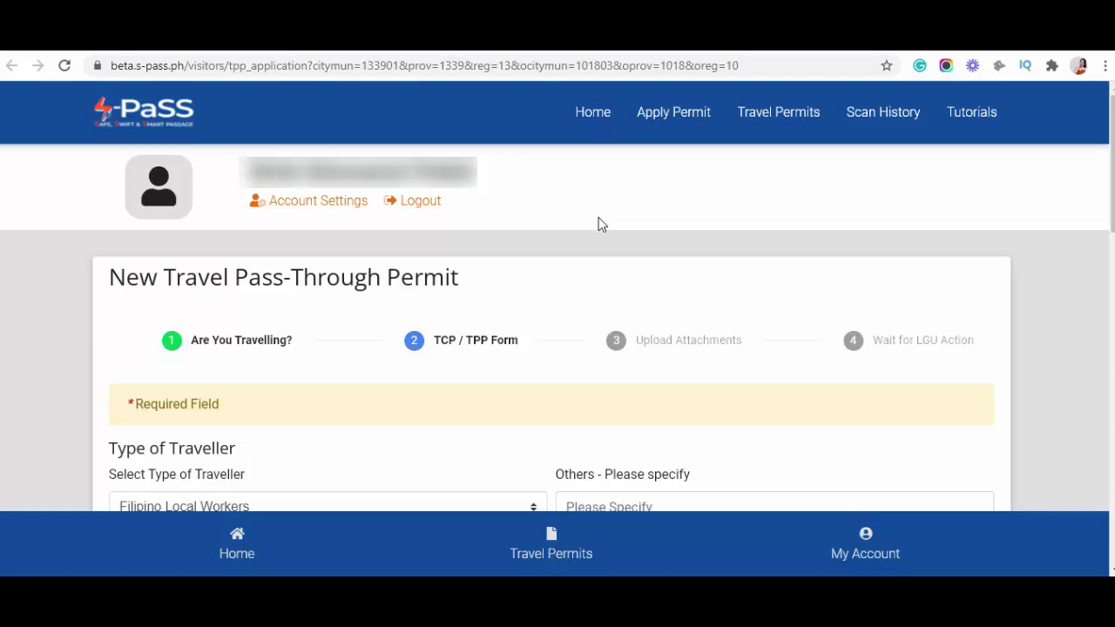
scroll(729, 306, down, 15)
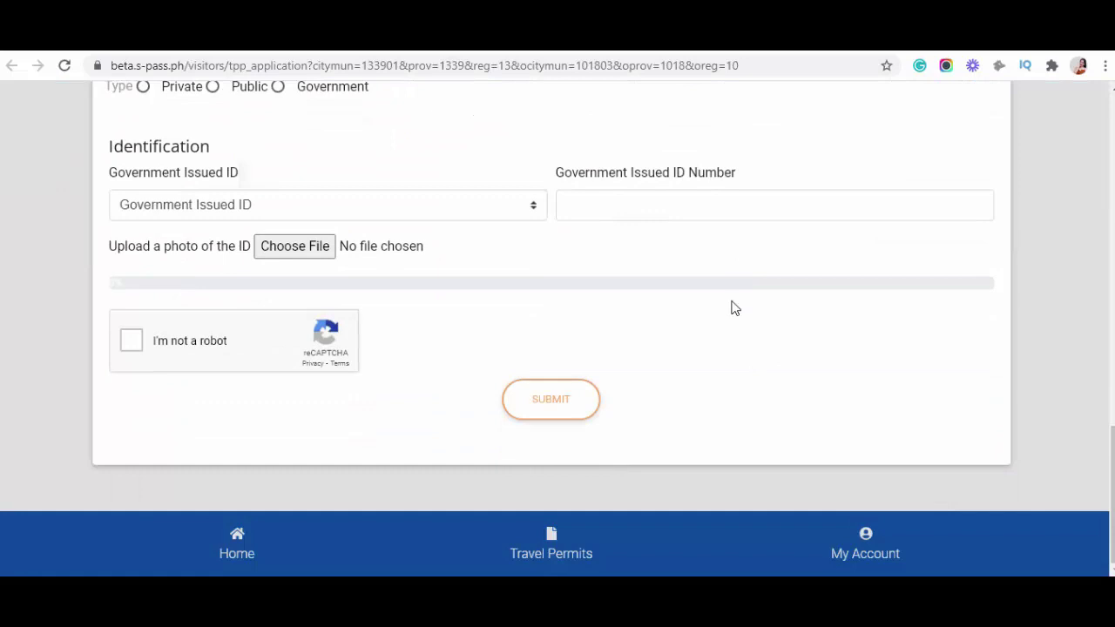